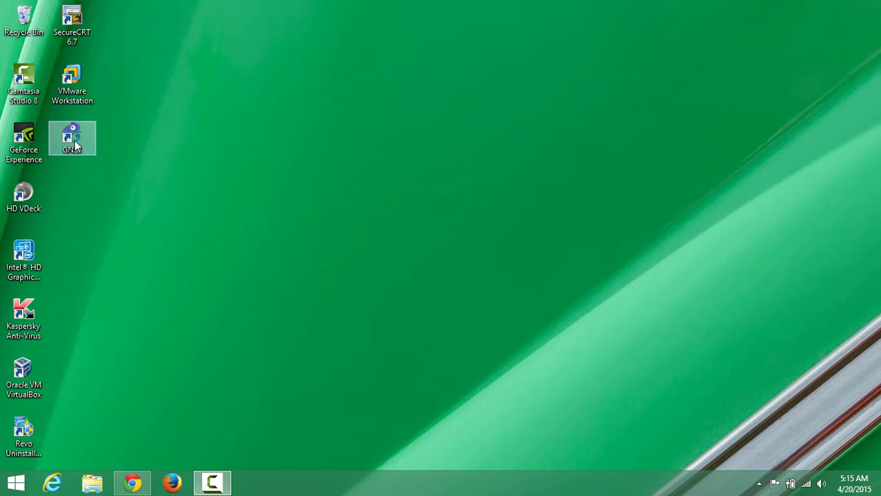
Launch GNS3 from its desktop shortcut.
{"action": "double_click", "coordinate": [74, 142]}
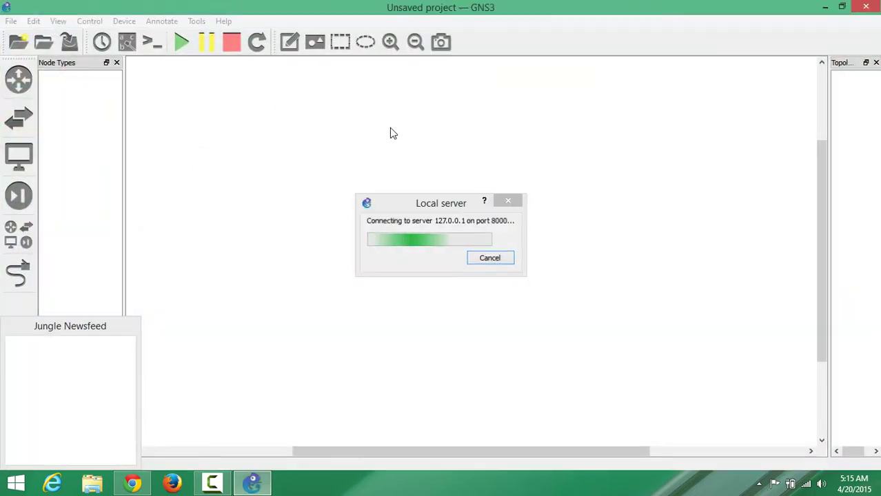
Dismiss the new project prompt and place a c7200 router, R1, on the workspace.
{"action": "left_click", "coordinate": [534, 277]}
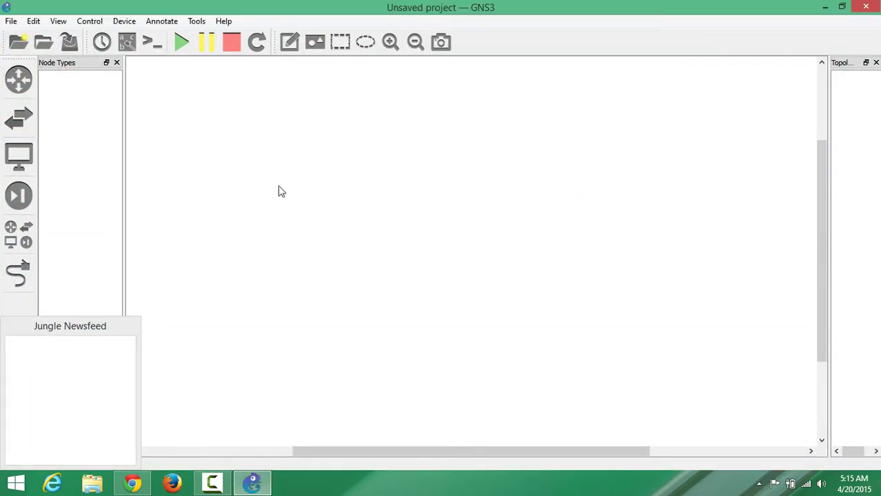
{"action": "left_click", "coordinate": [18, 77]}
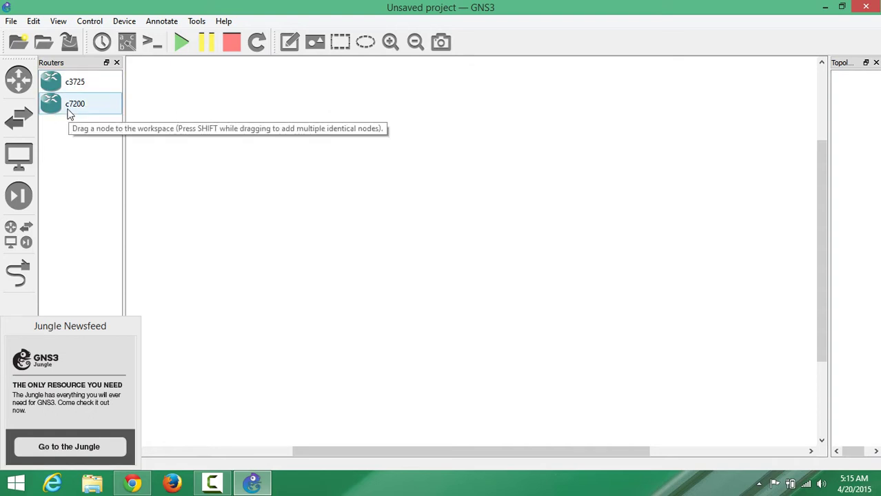
{"action": "left_click_drag", "start_coordinate": [69, 115], "coordinate": [252, 133]}
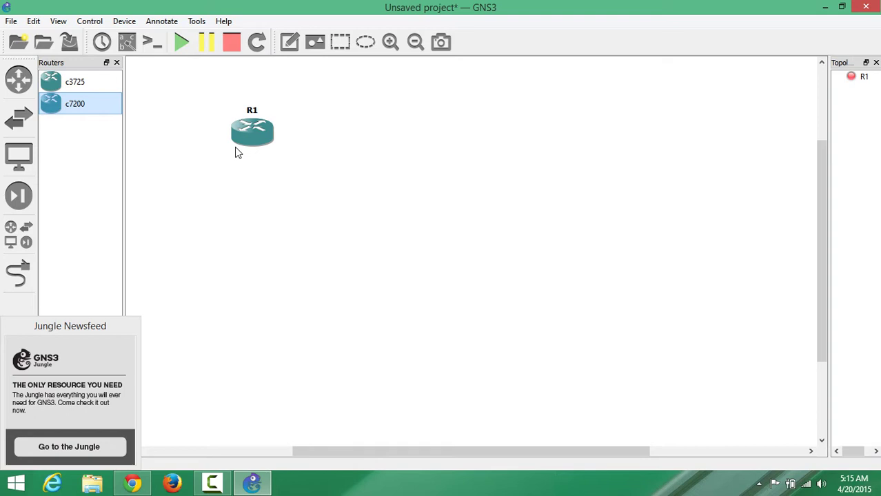
Start R1 and open its console to view the IOS 15.0(1)M boot output.
{"action": "left_click", "coordinate": [181, 45]}
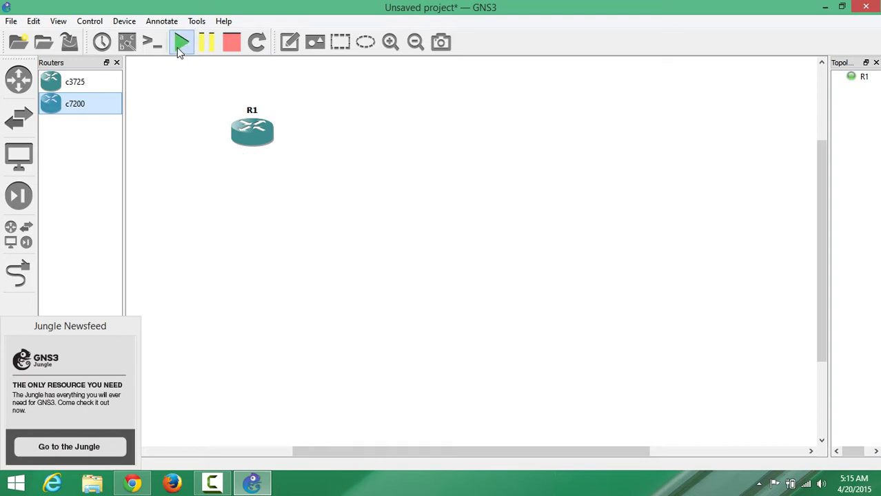
{"action": "right_click", "coordinate": [255, 143]}
{"action": "left_click", "coordinate": [276, 188]}
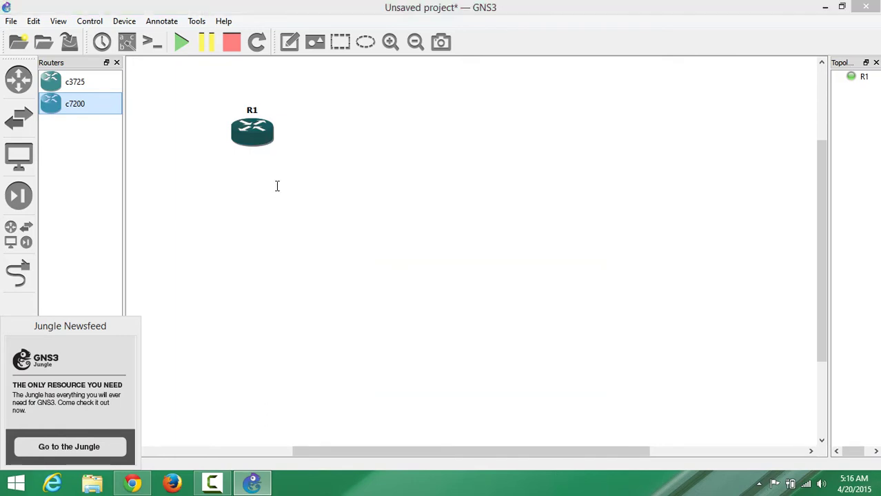
{"action": "left_click_drag", "start_coordinate": [276, 229], "coordinate": [274, 66]}
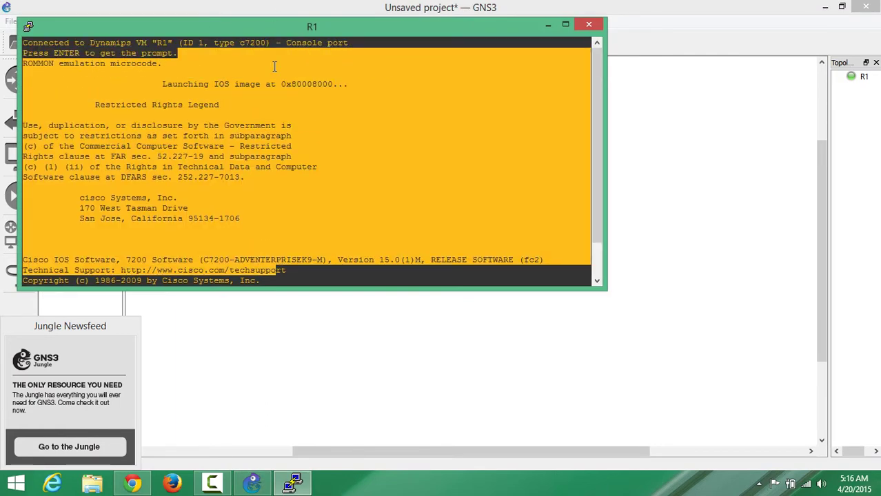
Get R1's command prompt, enter configuration mode with 'conf', then close the PuTTY console.
{"action": "left_click", "coordinate": [274, 66]}
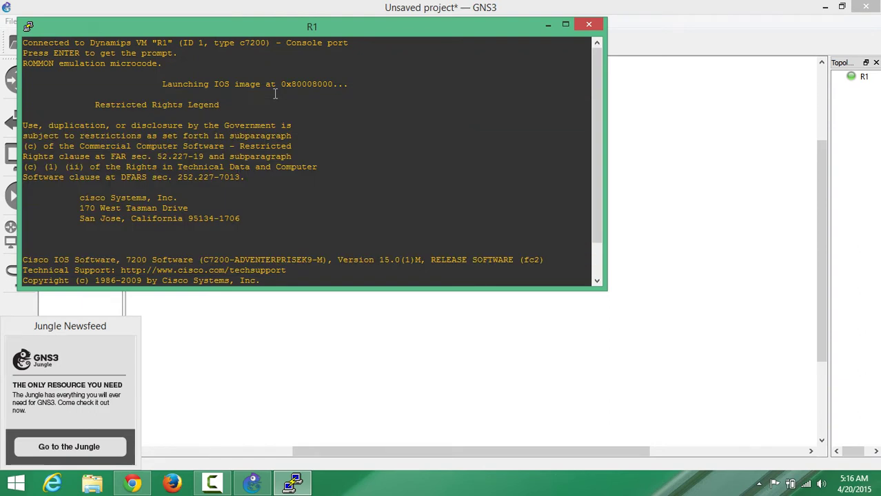
{"action": "double_click", "coordinate": [163, 167]}
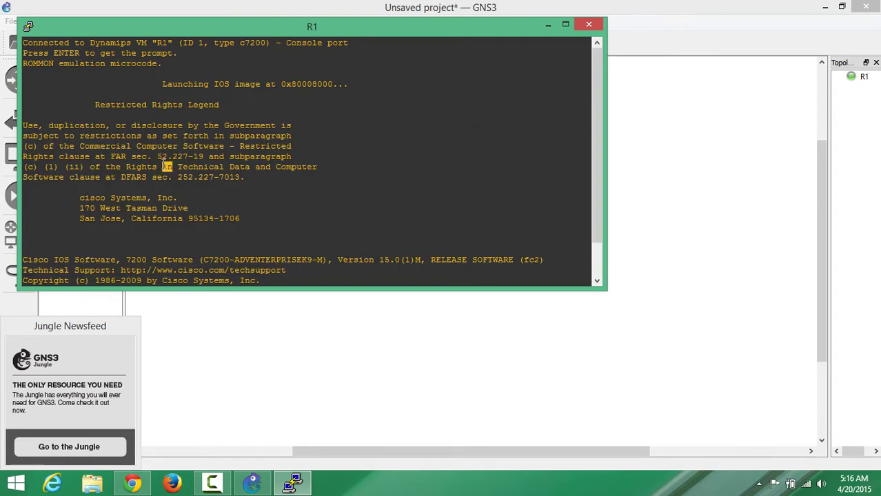
{"action": "left_click", "coordinate": [214, 167]}
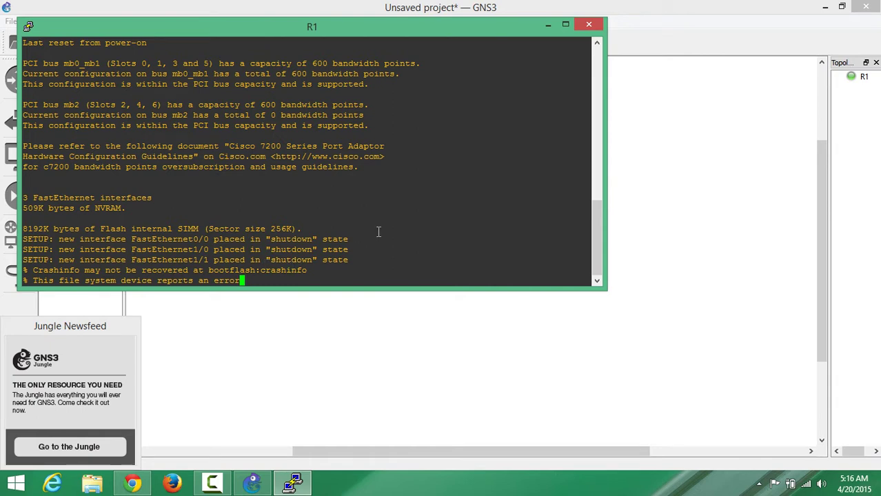
{"action": "key", "text": "Return"}
{"action": "key", "text": "Return"}
{"action": "key", "text": "Return"}
{"action": "key", "text": "Return"}
{"action": "key", "text": "Return"}
{"action": "key", "text": "Return"}
{"action": "key", "text": "Return"}
{"action": "key", "text": "Return"}
{"action": "key", "text": "Return"}
{"action": "key", "text": "Return"}
{"action": "type", "text": "wn"}
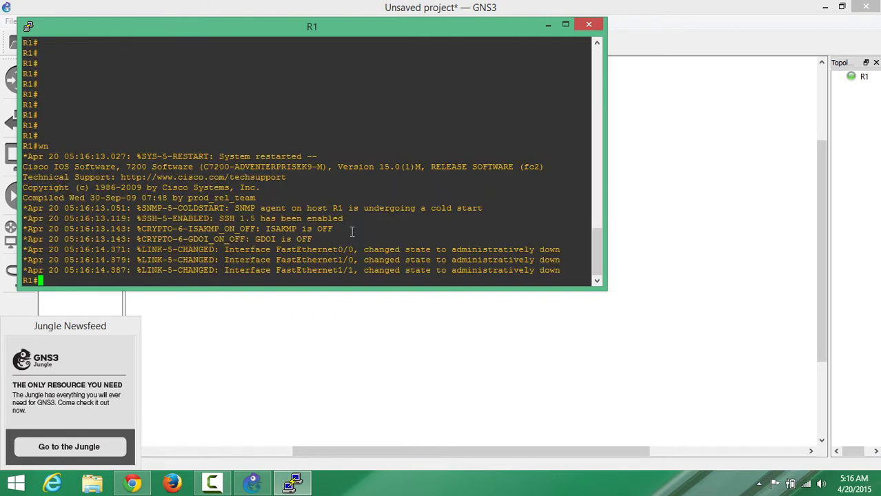
{"action": "key", "text": "Return"}
{"action": "key", "text": "Return"}
{"action": "key", "text": "Return"}
{"action": "key", "text": "Return"}
{"action": "key", "text": "Return"}
{"action": "key", "text": "Return"}
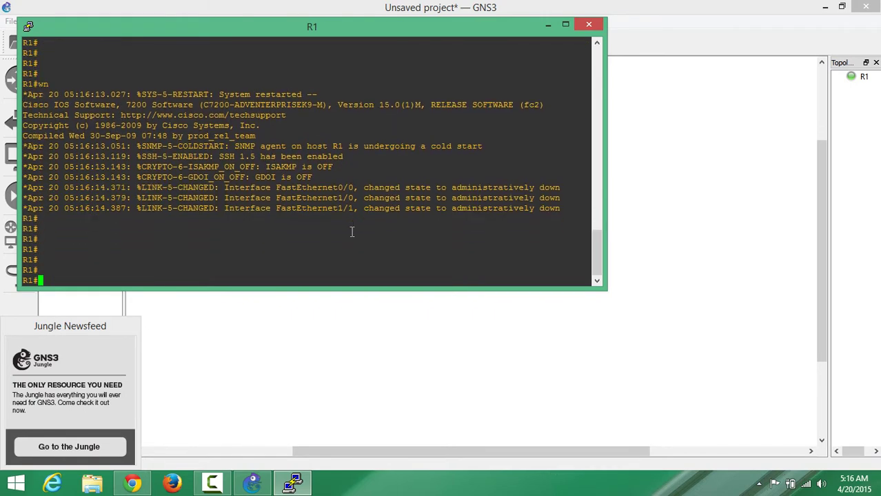
{"action": "type", "text": "CONF"}
{"action": "key", "text": "Return"}
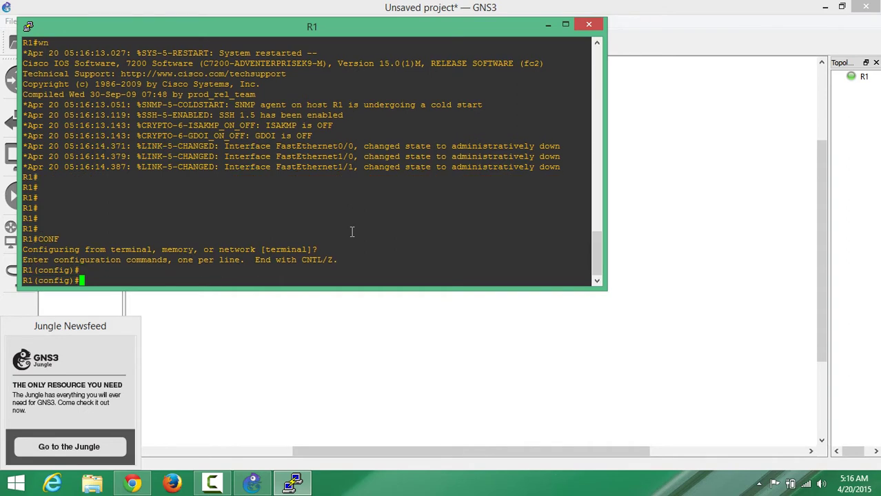
{"action": "left_click", "coordinate": [592, 26]}
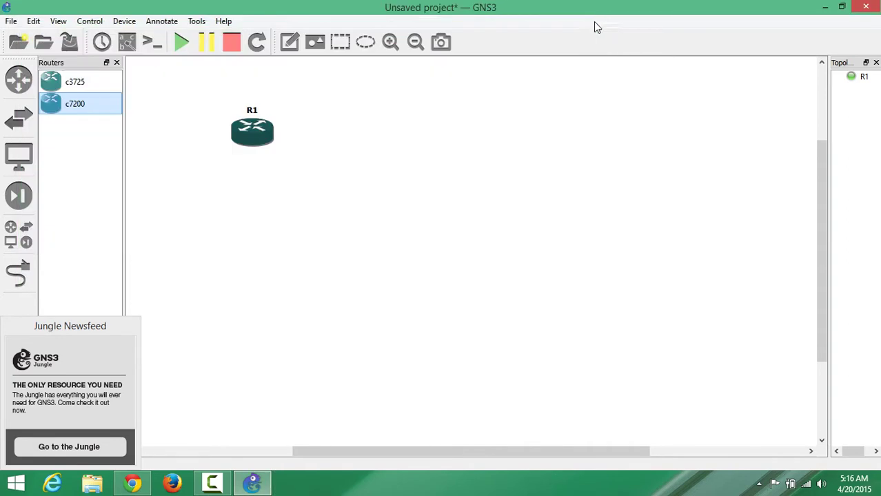
Minimize GNS3 and select the SecureCRT 6.7 shortcut on the desktop.
{"action": "left_click", "coordinate": [231, 47]}
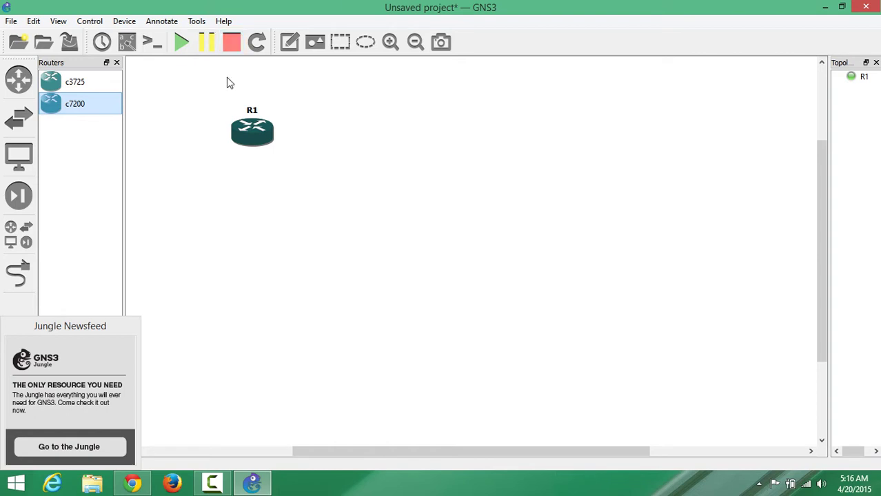
{"action": "left_click", "coordinate": [825, 6]}
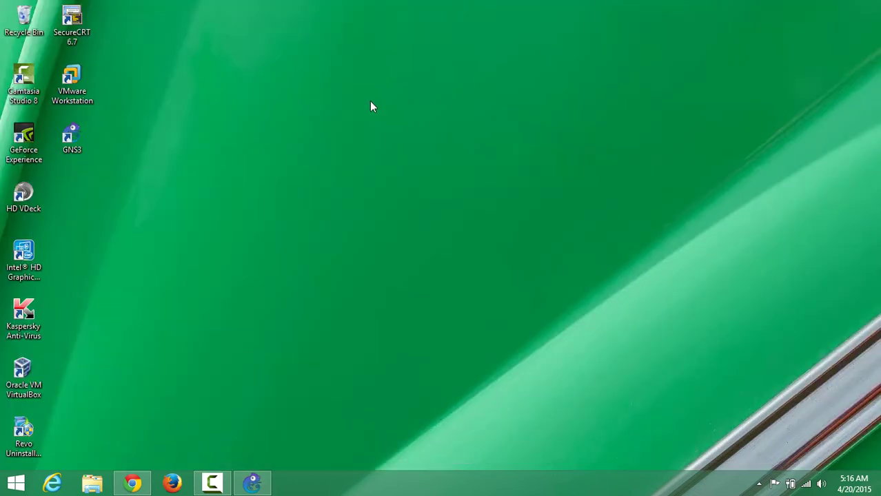
{"action": "left_click", "coordinate": [88, 26]}
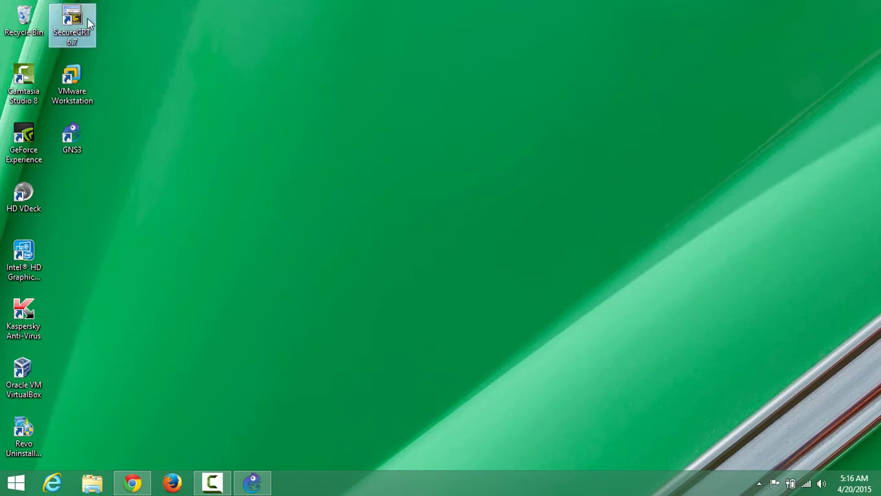
Copy the SecureCRT 6.7 shortcut's Target path from its Properties, then close the dialog.
{"action": "right_click", "coordinate": [88, 22]}
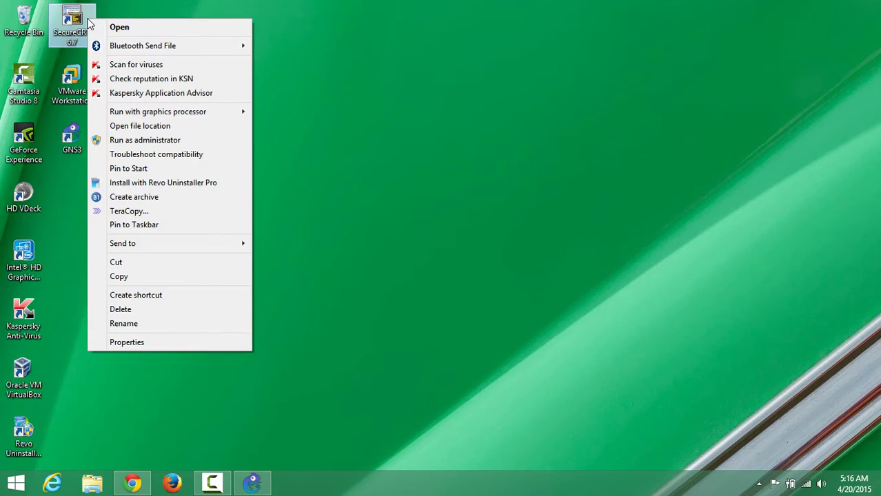
{"action": "left_click", "coordinate": [142, 340]}
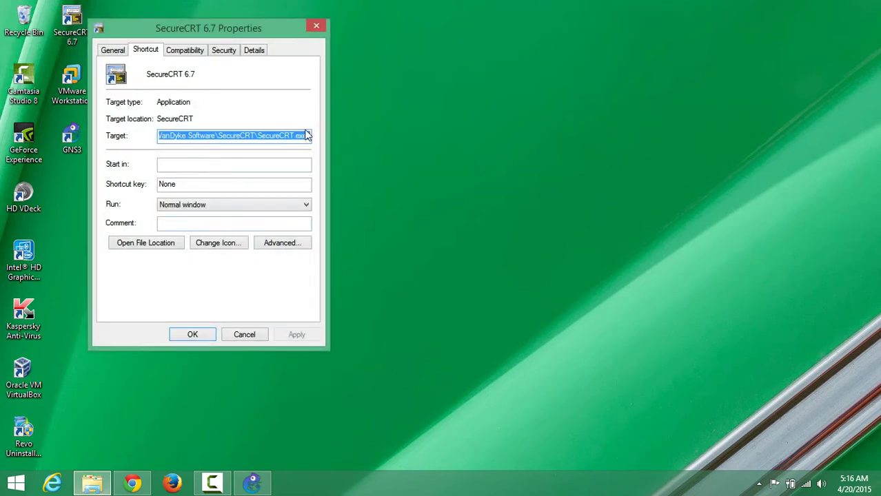
{"action": "left_click", "coordinate": [308, 136]}
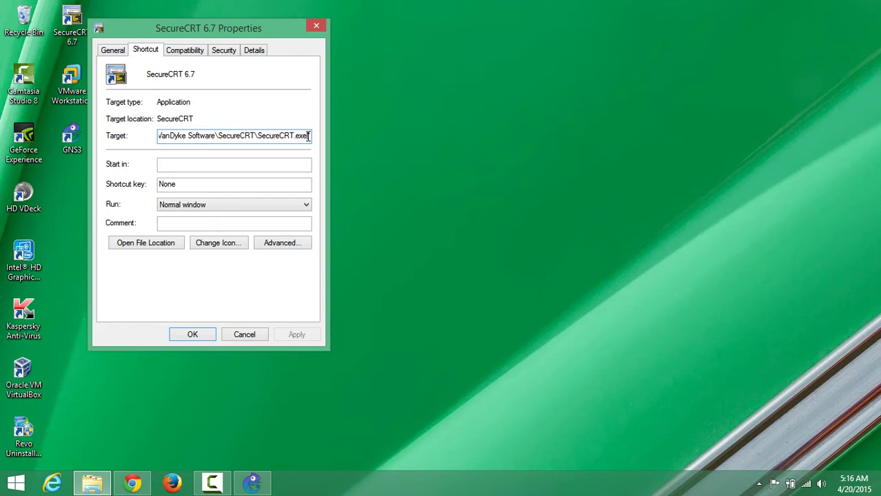
{"action": "left_click_drag", "start_coordinate": [308, 136], "coordinate": [162, 138]}
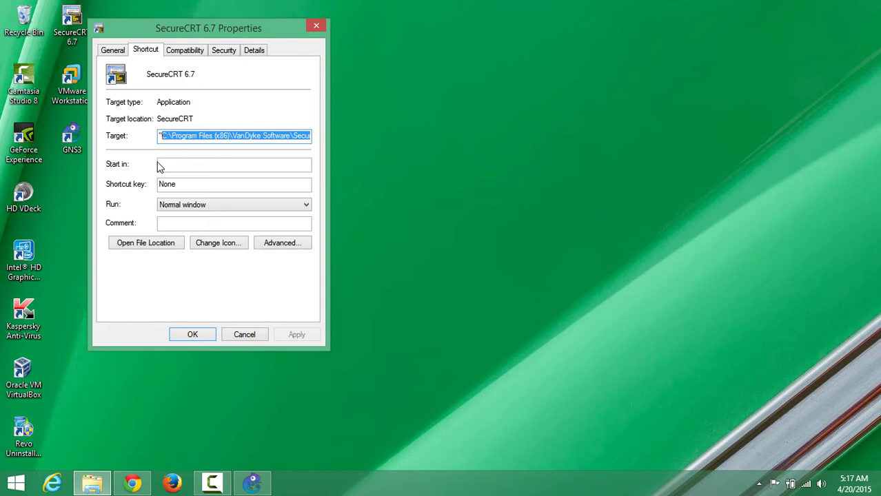
{"action": "left_click", "coordinate": [192, 136]}
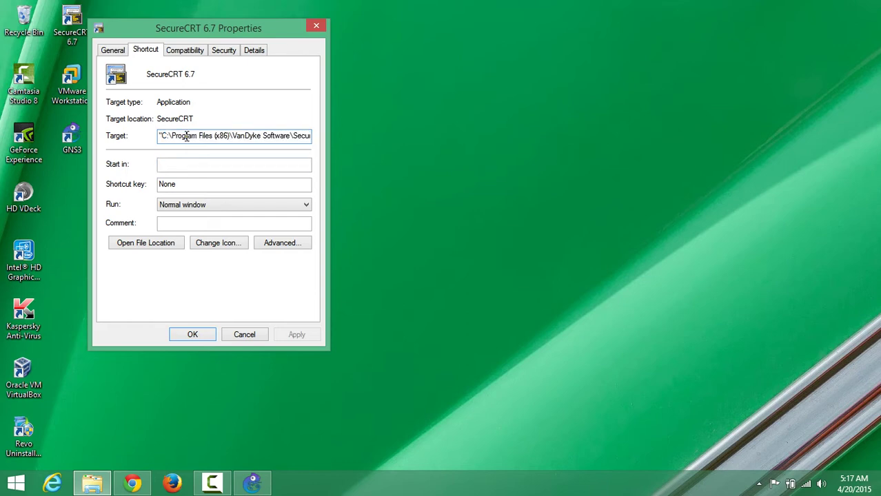
{"action": "left_click_drag", "start_coordinate": [162, 137], "coordinate": [310, 137]}
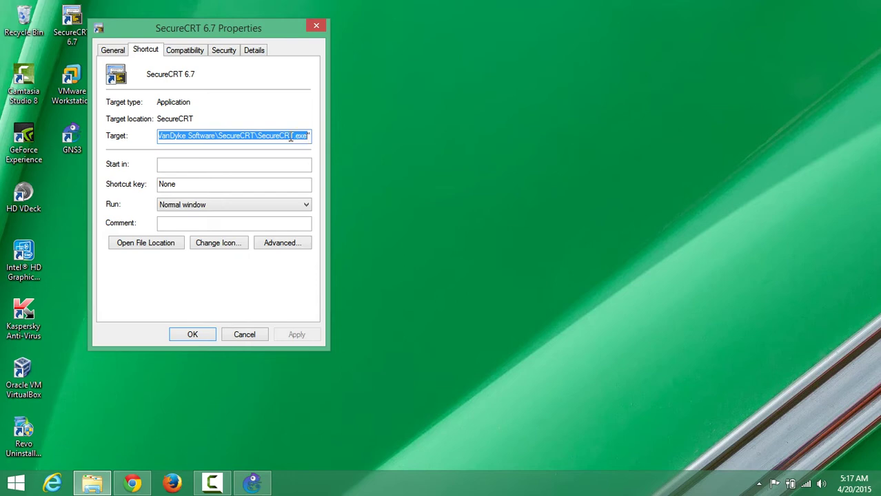
{"action": "right_click", "coordinate": [290, 138]}
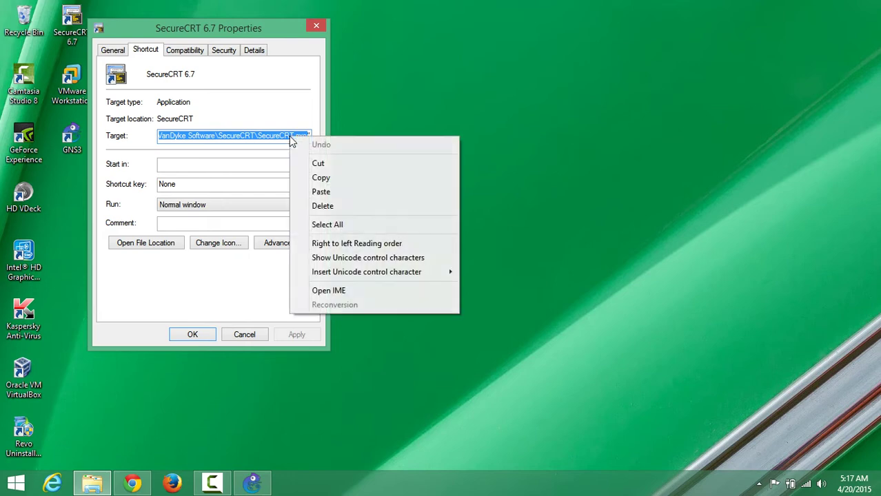
{"action": "left_click", "coordinate": [318, 164]}
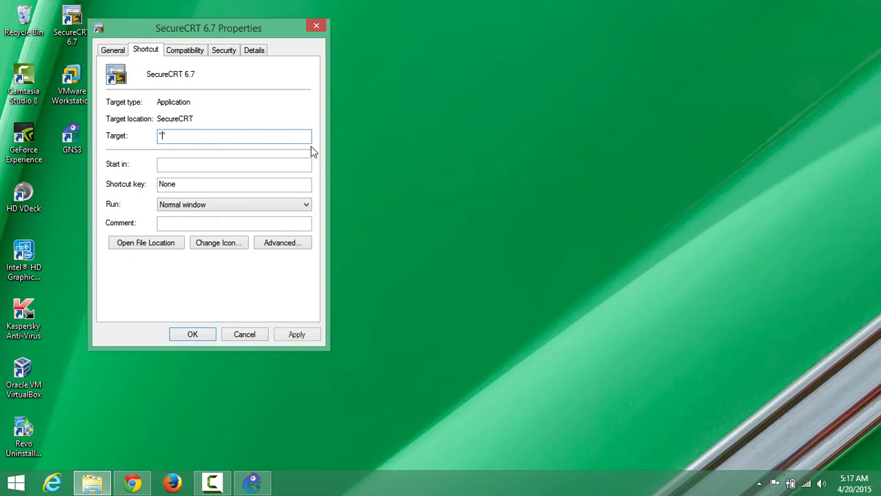
{"action": "left_click", "coordinate": [314, 31]}
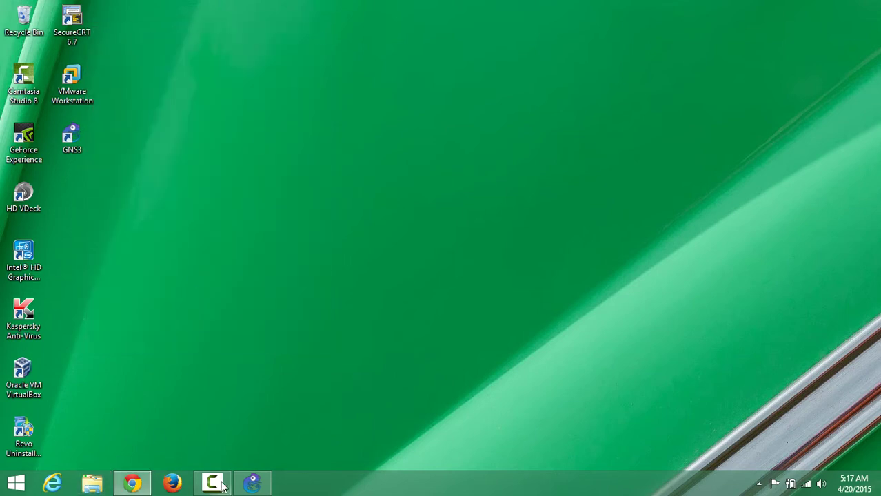
Restore GNS3 and open Preferences on the Console applications tab.
{"action": "left_click", "coordinate": [262, 486]}
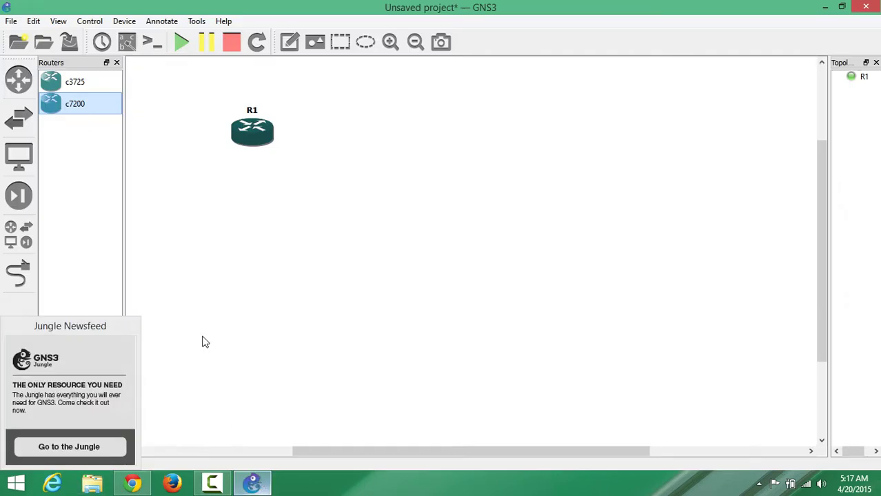
{"action": "left_click", "coordinate": [36, 22]}
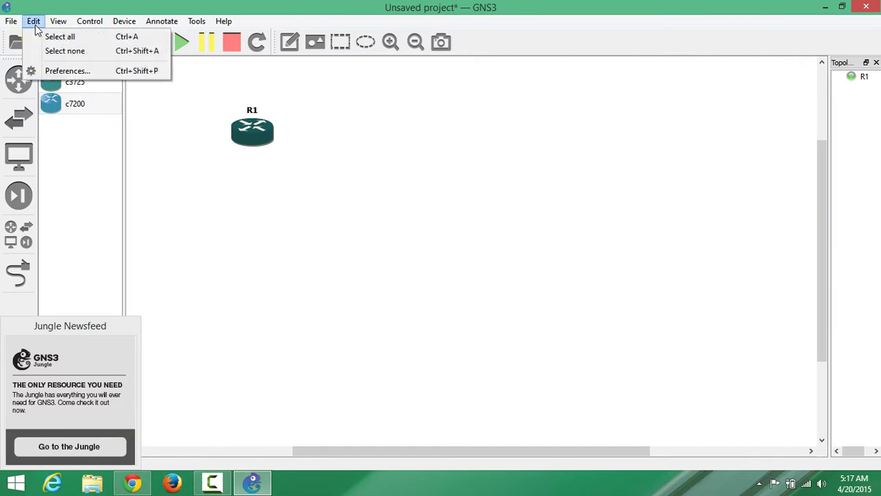
{"action": "left_click", "coordinate": [53, 72]}
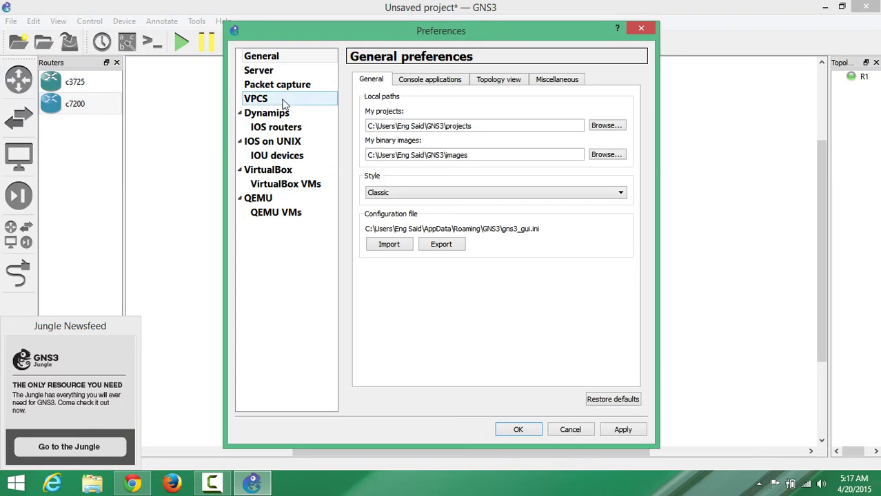
{"action": "left_click", "coordinate": [642, 28]}
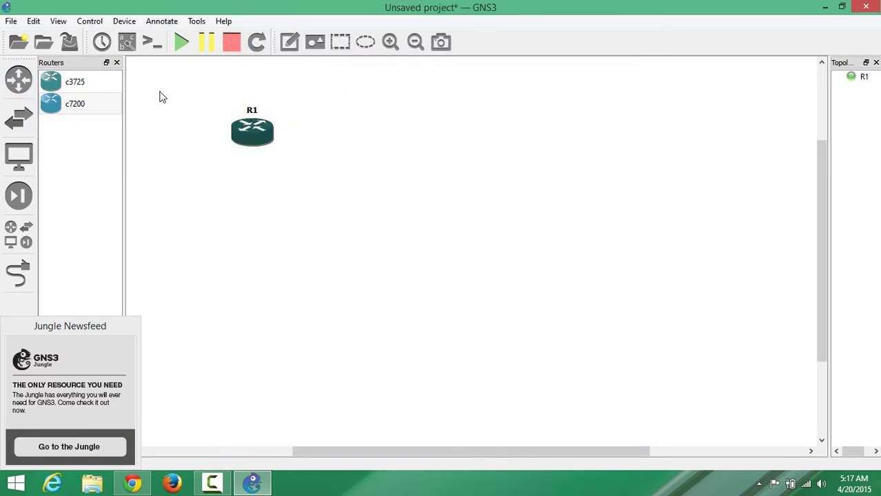
{"action": "left_click", "coordinate": [34, 22]}
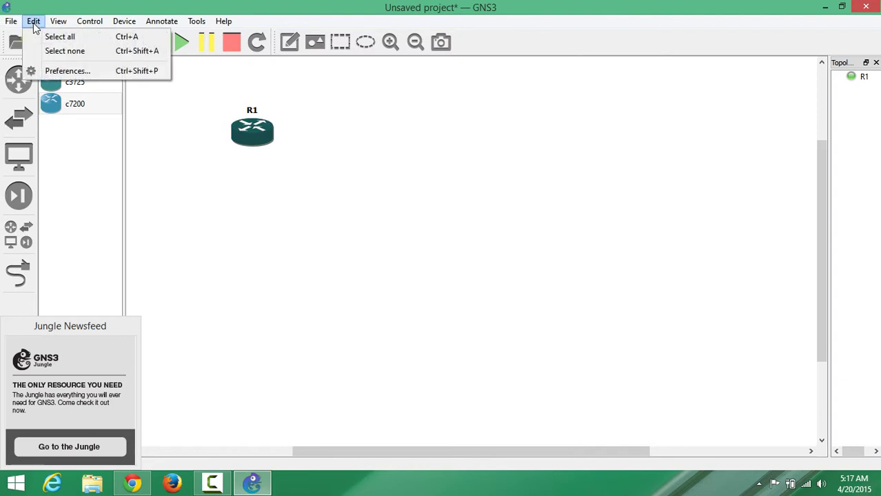
{"action": "left_click", "coordinate": [50, 72]}
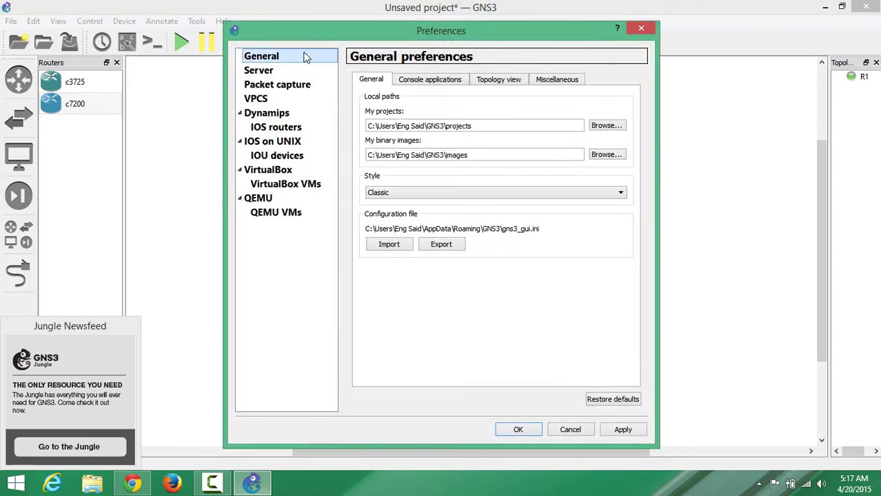
{"action": "left_click", "coordinate": [416, 81]}
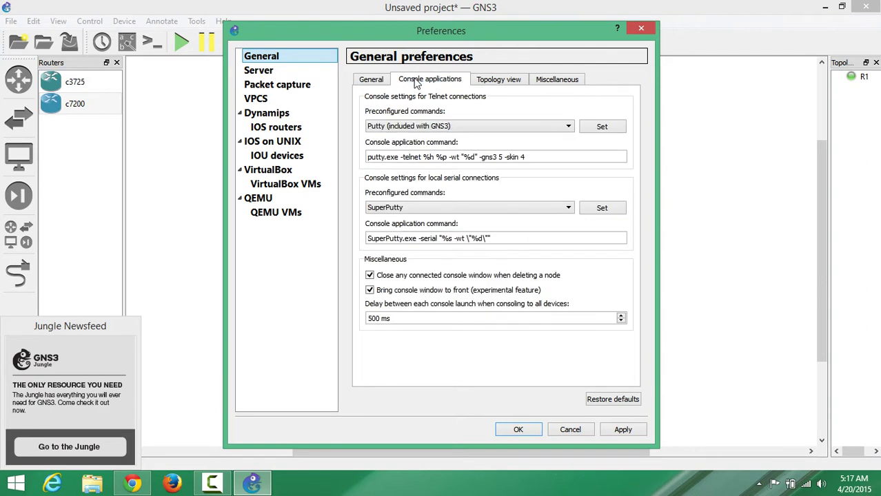
Replace the putty.exe Telnet command with the preconfigured SecureCRT command.
{"action": "left_click", "coordinate": [567, 128]}
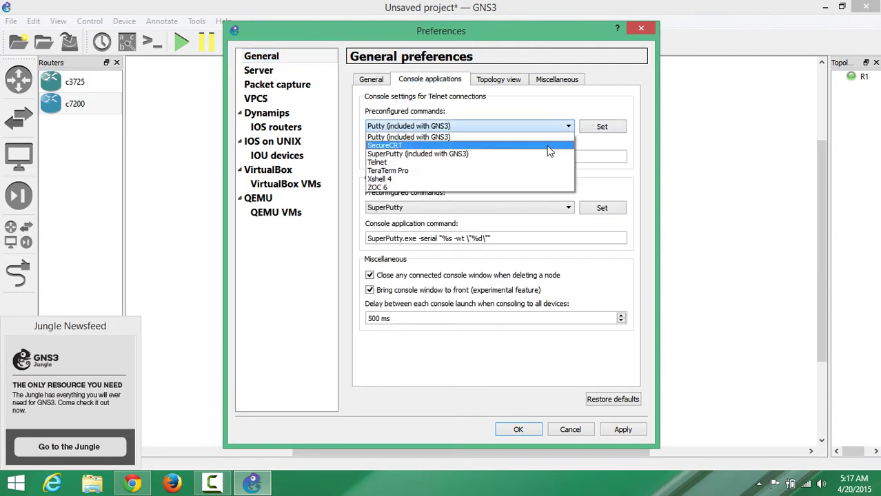
{"action": "left_click", "coordinate": [549, 145]}
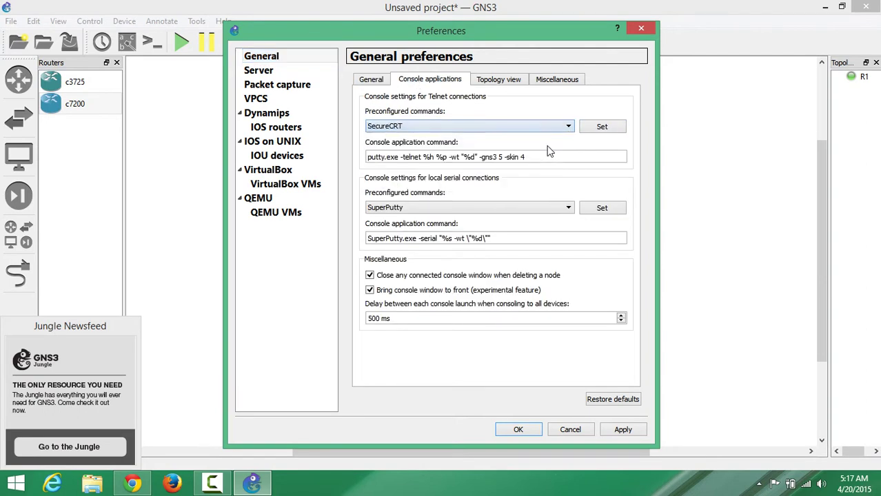
{"action": "left_click", "coordinate": [600, 127]}
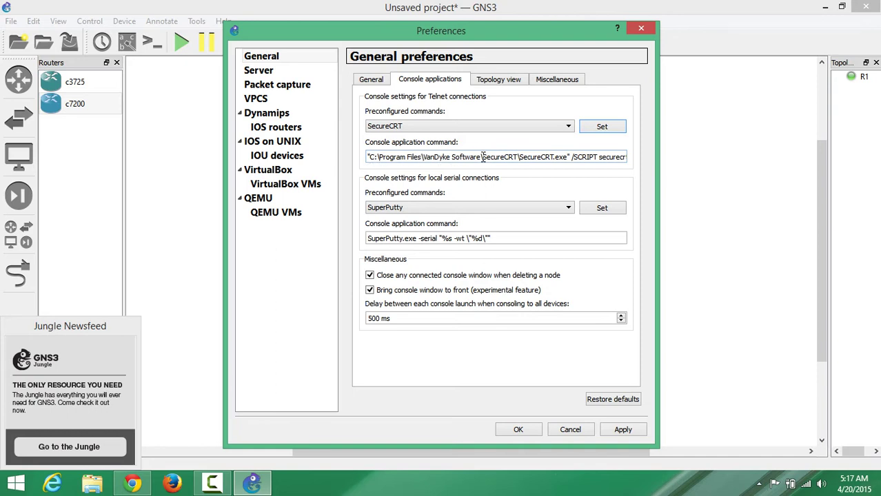
{"action": "mouse_move", "coordinate": [502, 157]}
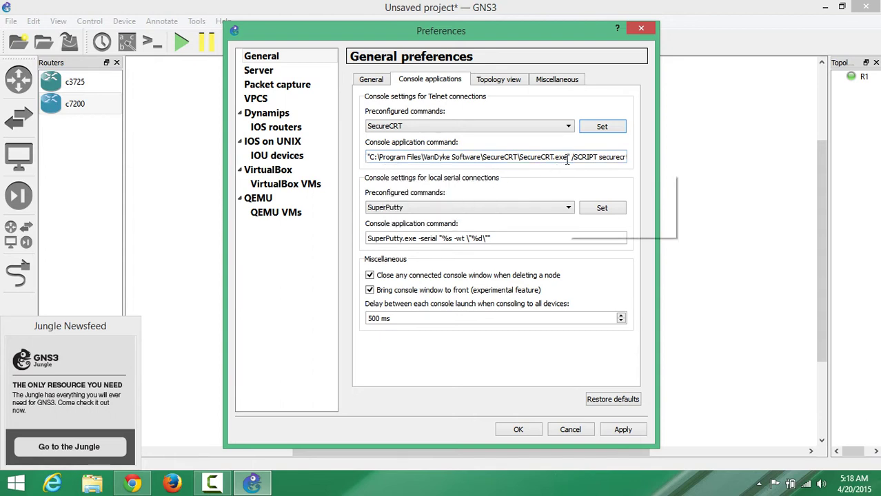
Replace the default SecureCRT.exe path with the copied Program Files (x86) path.
{"action": "left_click_drag", "start_coordinate": [567, 158], "coordinate": [374, 158]}
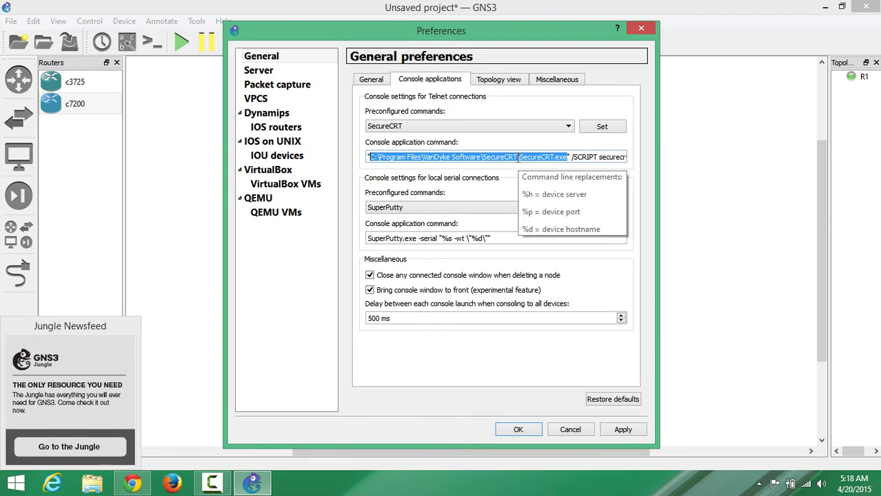
{"action": "key", "text": "Delete"}
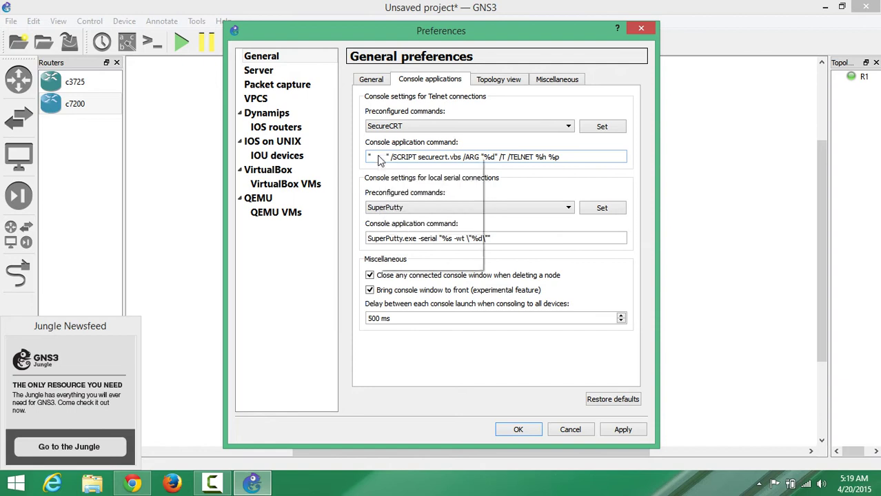
{"action": "right_click", "coordinate": [378, 157]}
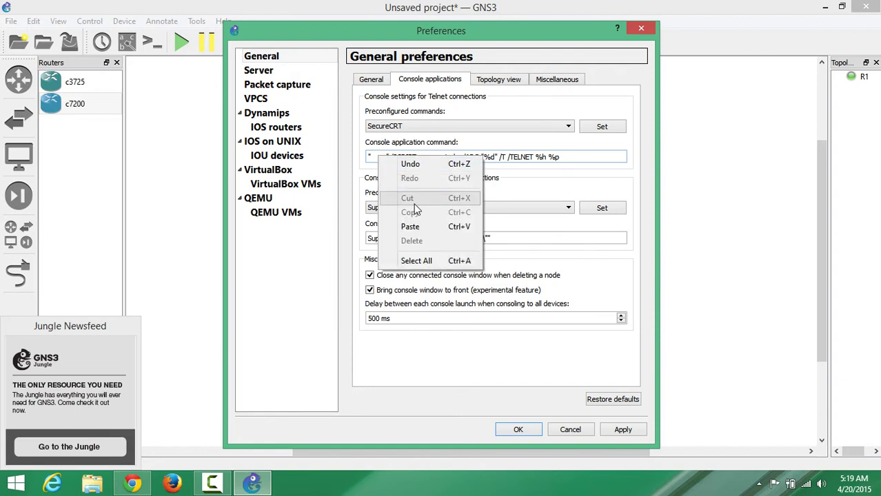
{"action": "left_click", "coordinate": [413, 227]}
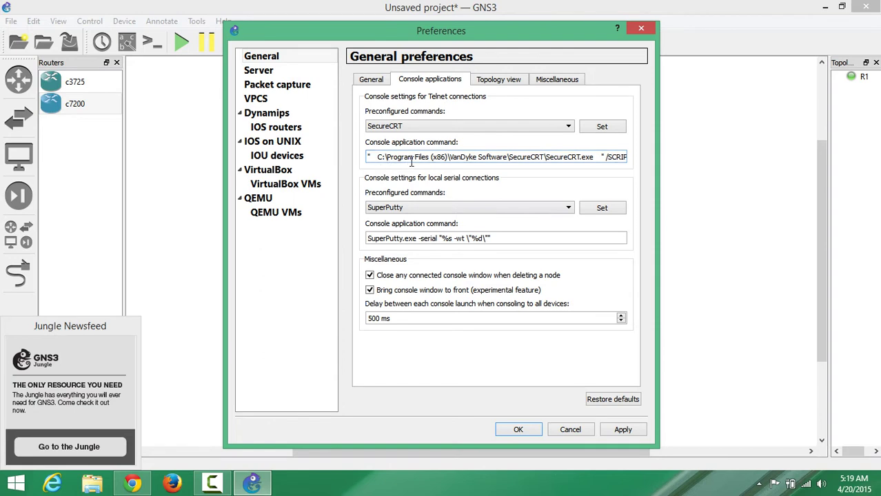
{"action": "left_click", "coordinate": [444, 158]}
{"action": "left_click", "coordinate": [430, 158]}
{"action": "left_click_drag", "start_coordinate": [430, 157], "coordinate": [447, 158]}
{"action": "left_click_drag", "start_coordinate": [378, 157], "coordinate": [597, 157]}
{"action": "left_click", "coordinate": [597, 157]}
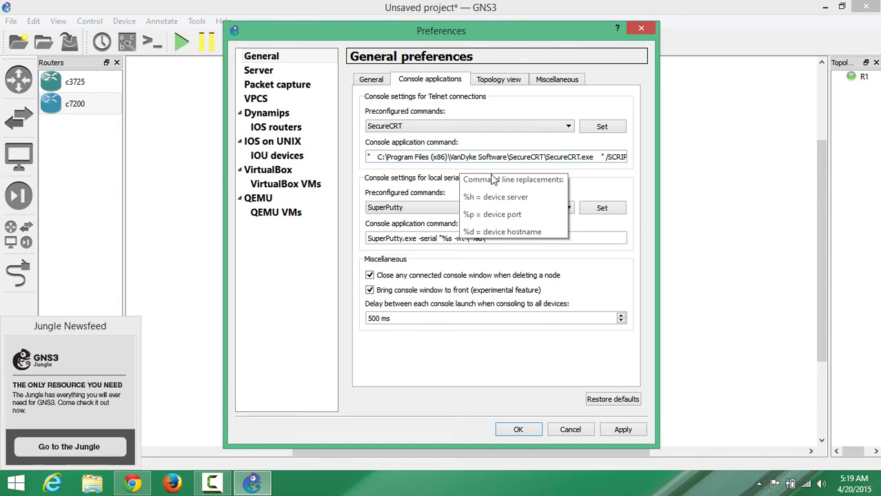
{"action": "left_click", "coordinate": [593, 158]}
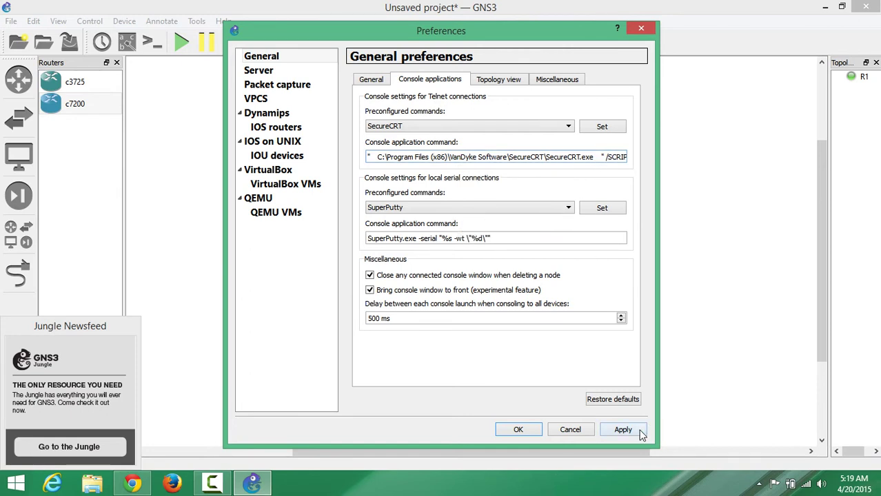
Apply and save the console settings, then minimize GNS3.
{"action": "left_click", "coordinate": [621, 430]}
{"action": "left_click", "coordinate": [514, 431]}
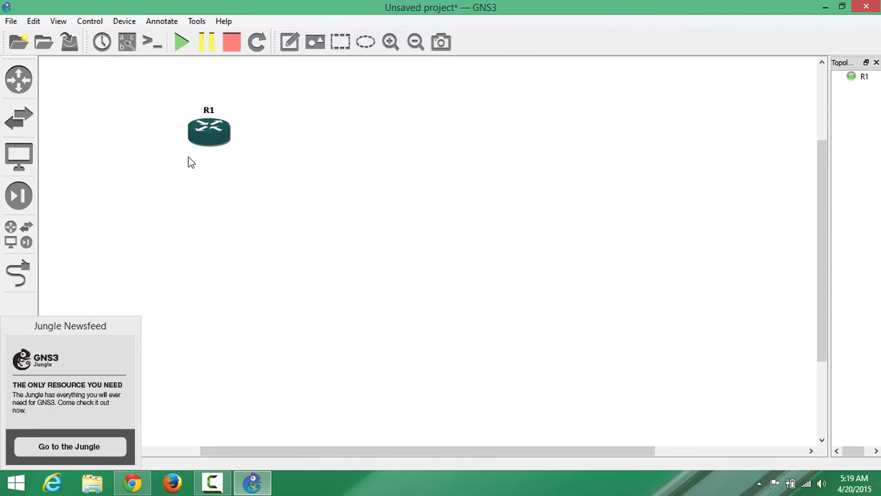
{"action": "left_click", "coordinate": [33, 22]}
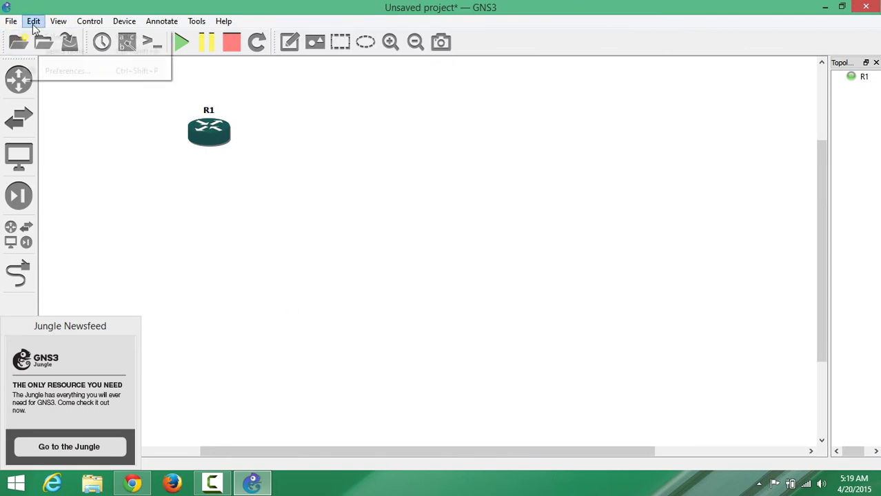
{"action": "left_click", "coordinate": [824, 7]}
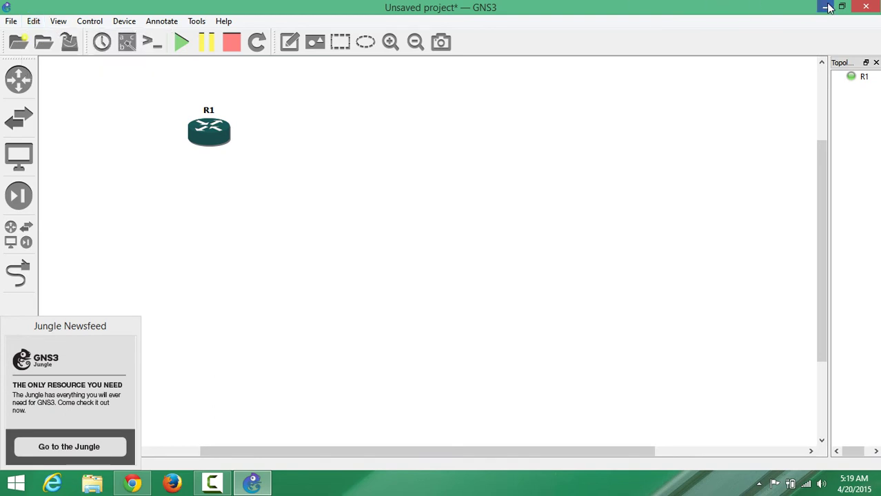
{"action": "left_click", "coordinate": [824, 7]}
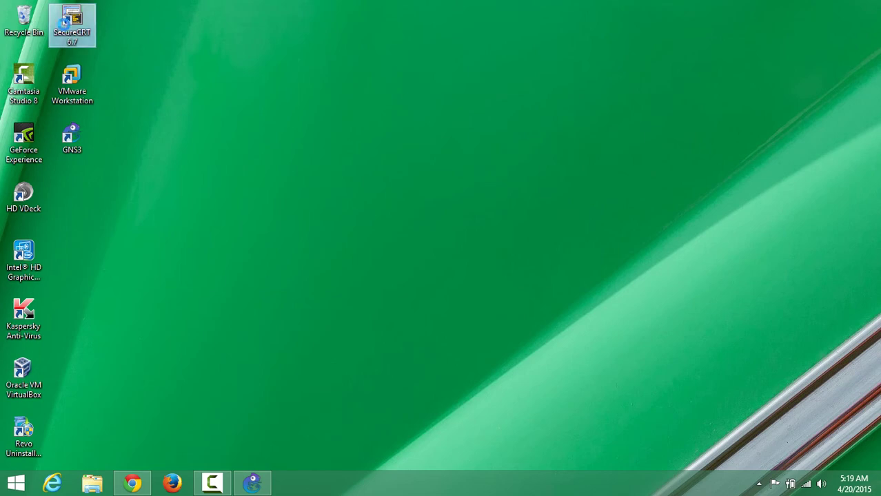
Cut the SecureCRT 6.7 shortcut's Target path, close Properties unsaved, and restore GNS3.
{"action": "right_click", "coordinate": [65, 28]}
{"action": "left_click", "coordinate": [147, 348]}
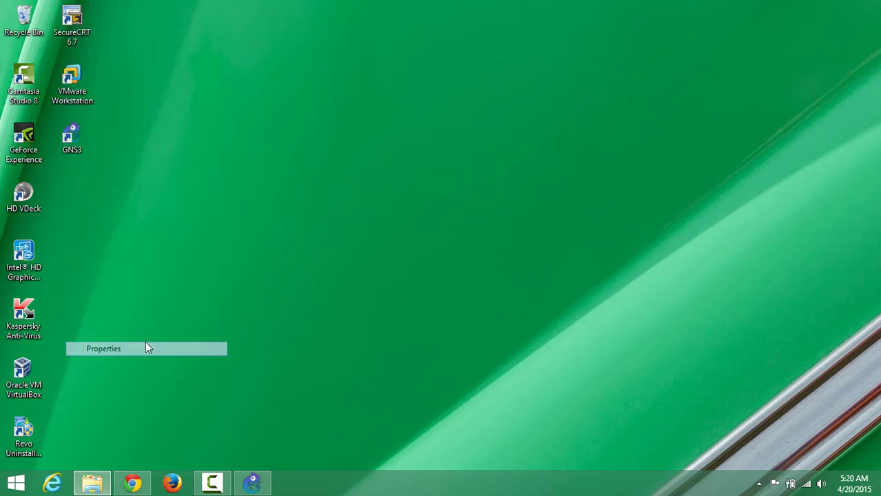
{"action": "left_click", "coordinate": [274, 133]}
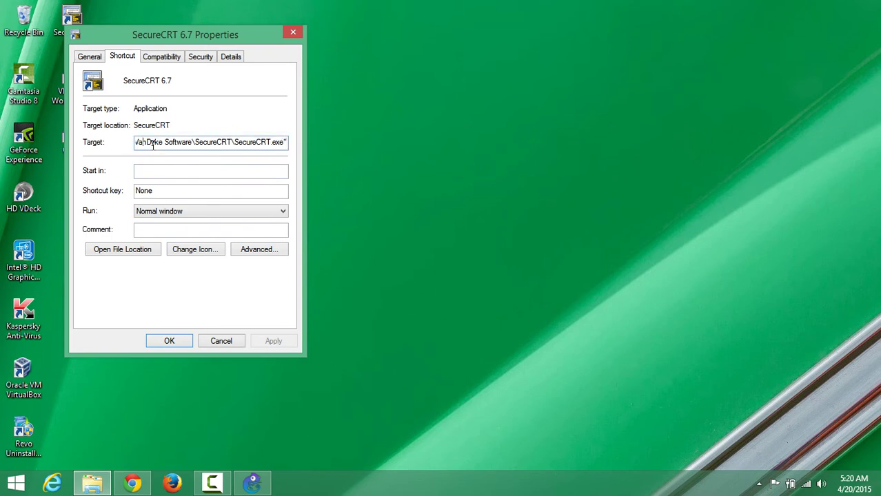
{"action": "key", "text": "Left"}
{"action": "key", "text": "Left"}
{"action": "key", "text": "Left"}
{"action": "key", "text": "Left"}
{"action": "key", "text": "Left"}
{"action": "key", "text": "Left"}
{"action": "key", "text": "Left"}
{"action": "key", "text": "Left"}
{"action": "key", "text": "Left"}
{"action": "key", "text": "Left"}
{"action": "key", "text": "Left"}
{"action": "key", "text": "Left"}
{"action": "key", "text": "Left"}
{"action": "key", "text": "Left"}
{"action": "key", "text": "Left"}
{"action": "key", "text": "Left"}
{"action": "key", "text": "Left"}
{"action": "key", "text": "Left"}
{"action": "key", "text": "Left"}
{"action": "key", "text": "Left"}
{"action": "key", "text": "Left"}
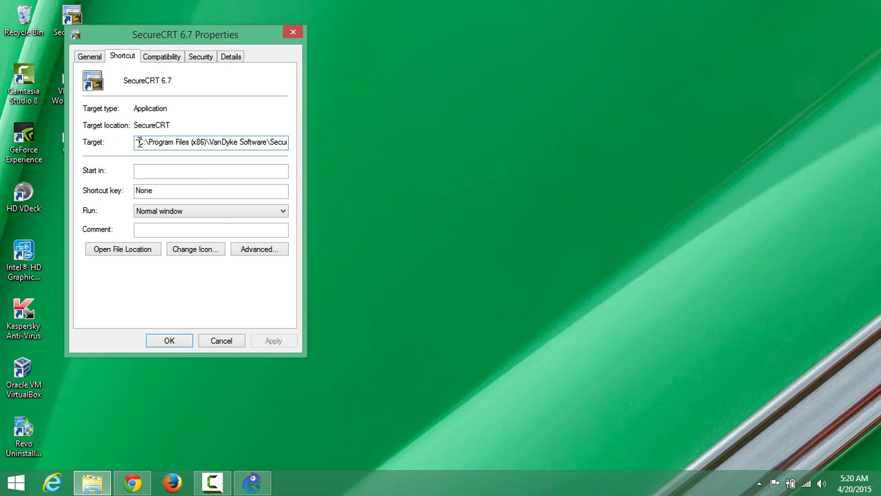
{"action": "left_click_drag", "start_coordinate": [139, 142], "coordinate": [283, 143]}
{"action": "key", "text": "ctrl+c"}
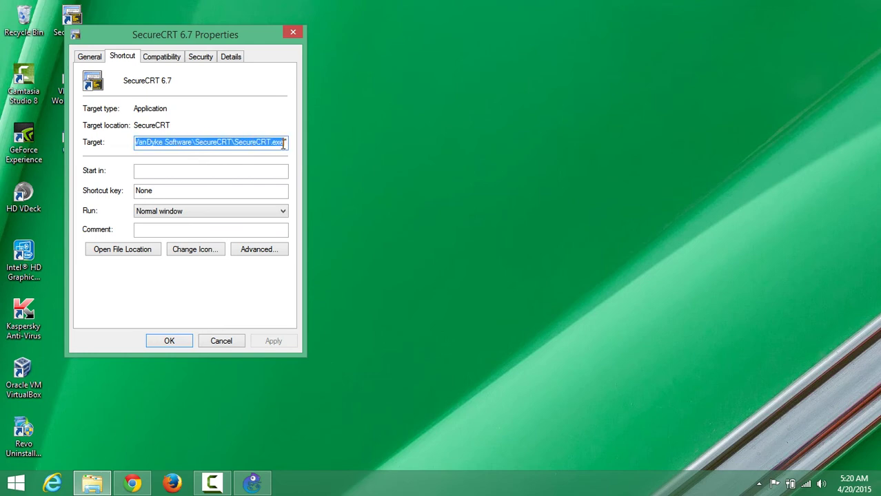
{"action": "right_click", "coordinate": [273, 142]}
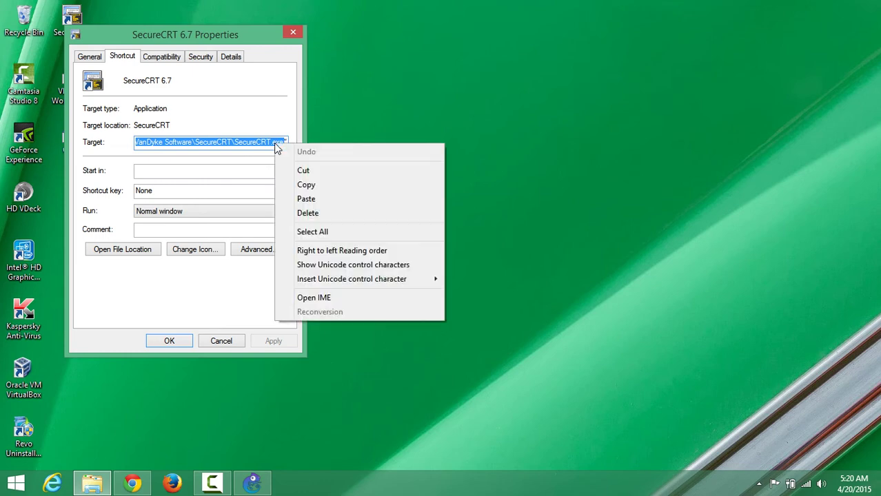
{"action": "left_click", "coordinate": [304, 169]}
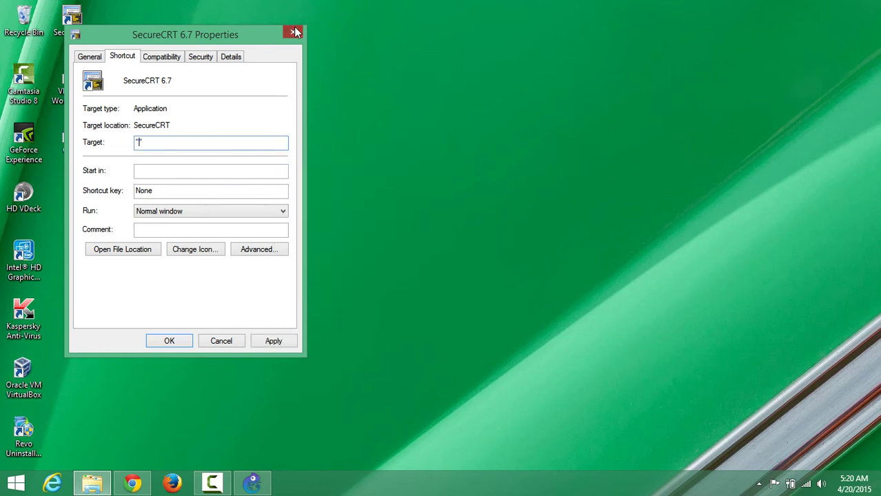
{"action": "left_click", "coordinate": [294, 28]}
{"action": "left_click", "coordinate": [252, 482]}
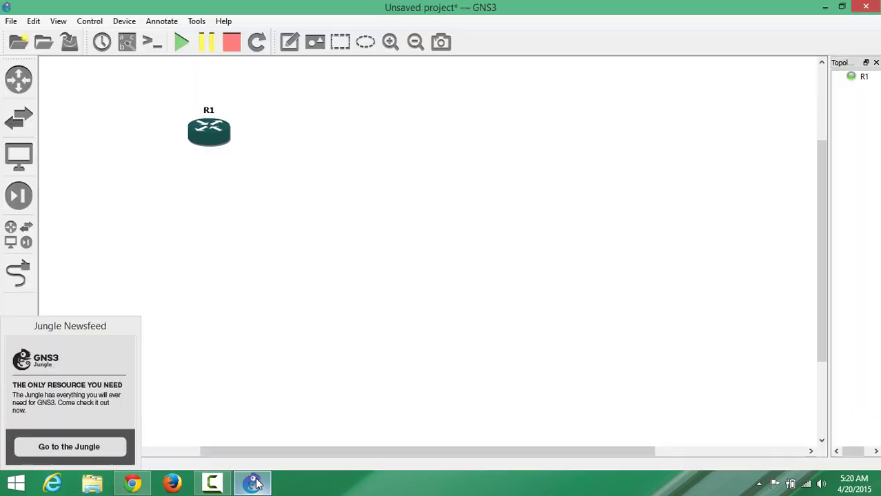
Reopen Console applications preferences and fill in the SecureCRT preset Telnet command.
{"action": "left_click", "coordinate": [33, 21]}
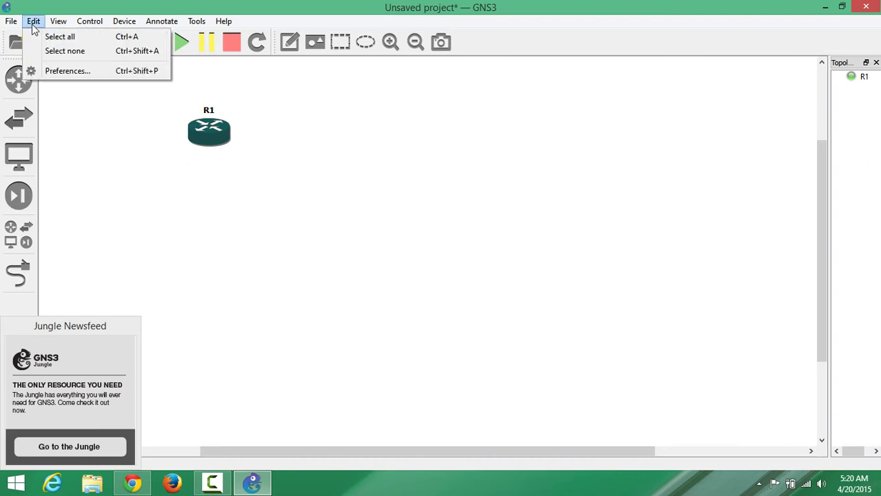
{"action": "left_click", "coordinate": [55, 72]}
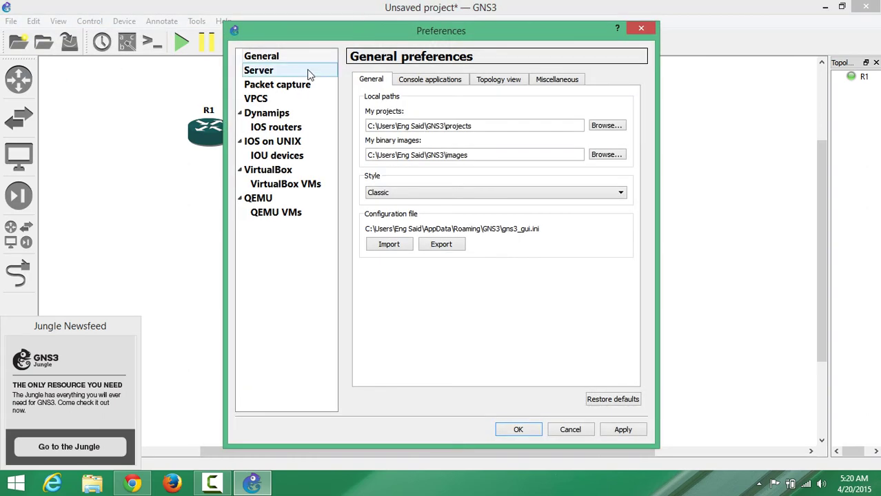
{"action": "left_click", "coordinate": [445, 79]}
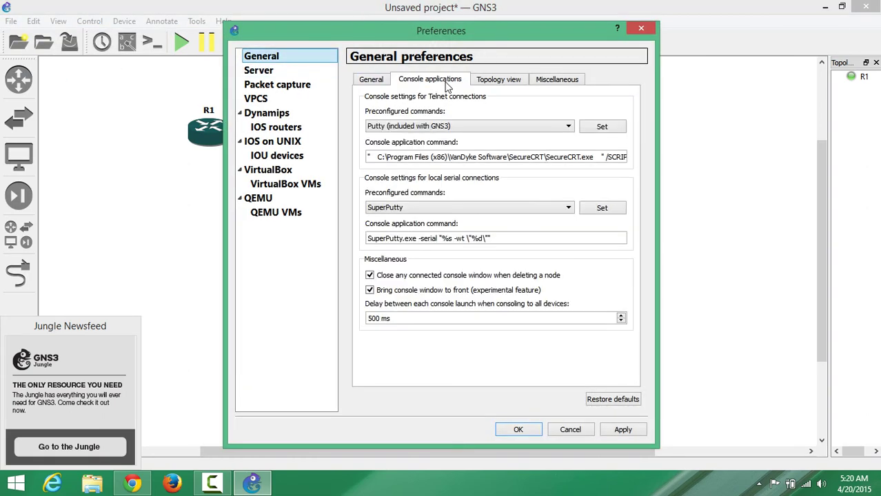
{"action": "left_click", "coordinate": [478, 128]}
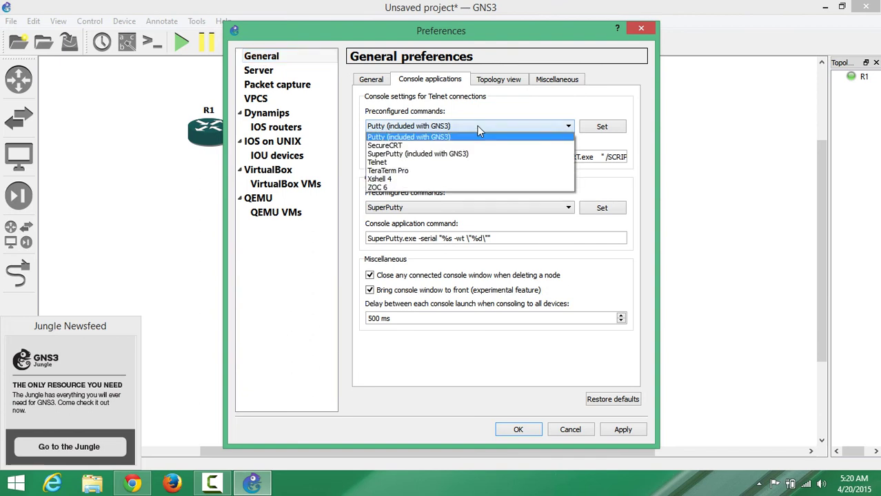
{"action": "left_click", "coordinate": [435, 147]}
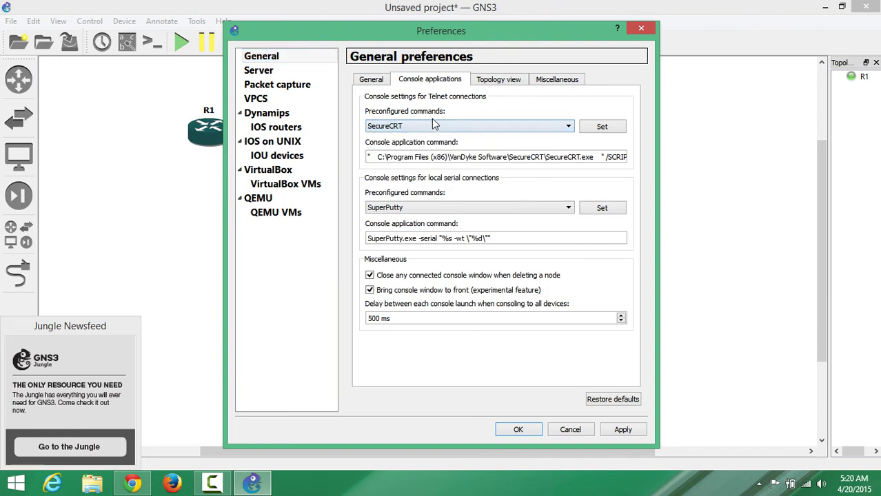
{"action": "left_click", "coordinate": [605, 131]}
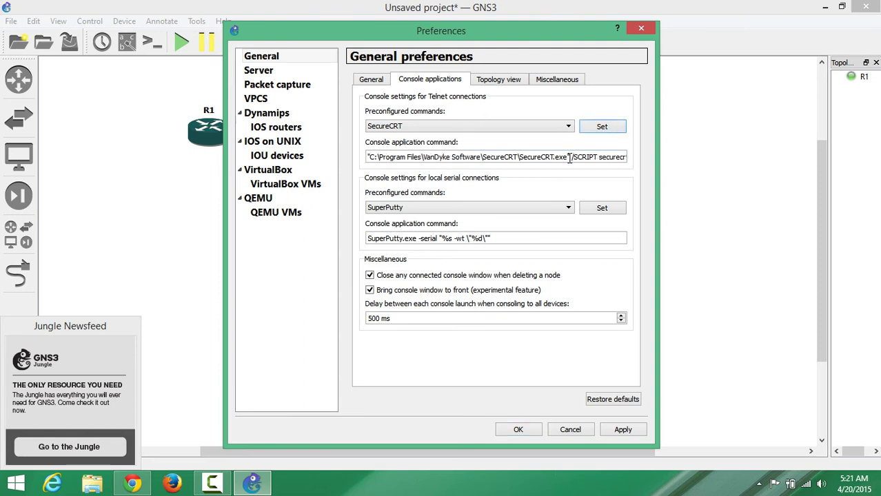
Swap the default SecureCRT.exe path for the pasted Program Files (x86) path.
{"action": "left_click_drag", "start_coordinate": [567, 157], "coordinate": [371, 159]}
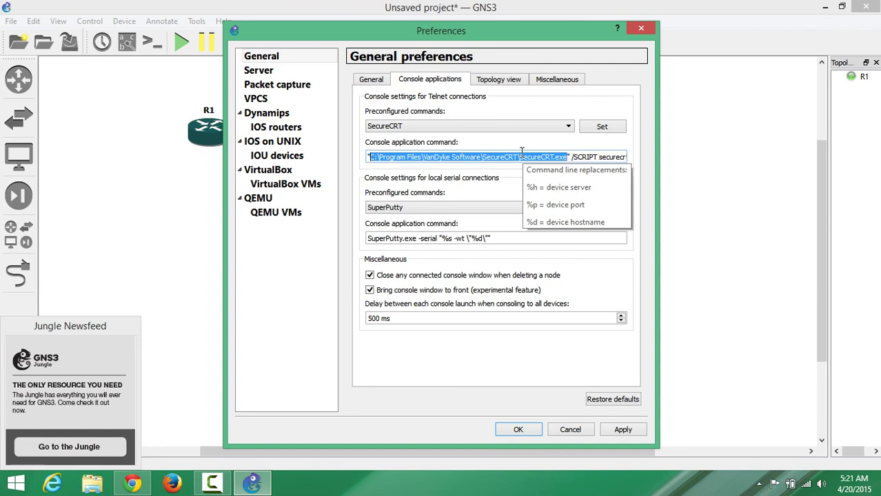
{"action": "key", "text": "BackSpace"}
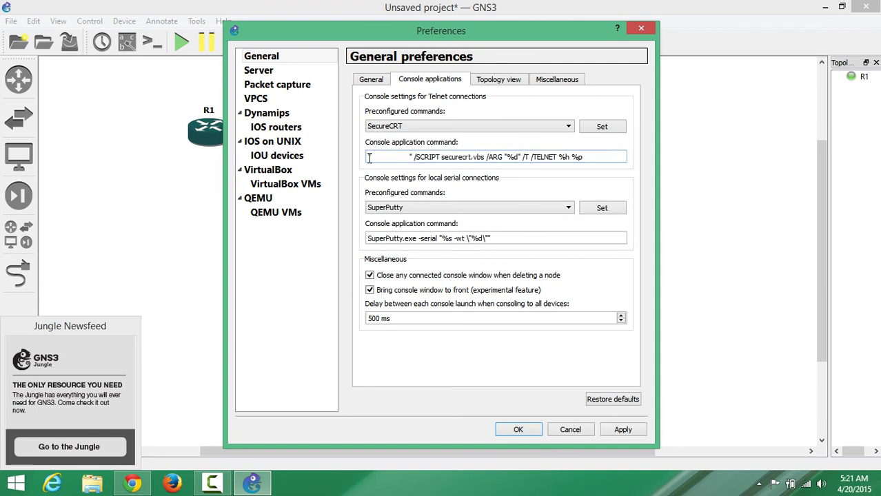
{"action": "left_click_drag", "start_coordinate": [367, 157], "coordinate": [407, 157]}
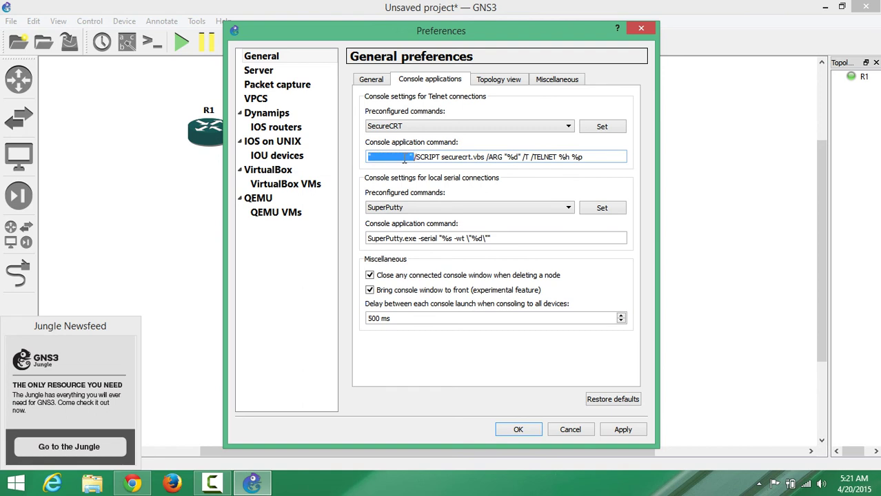
{"action": "left_click", "coordinate": [389, 156]}
{"action": "right_click", "coordinate": [389, 156]}
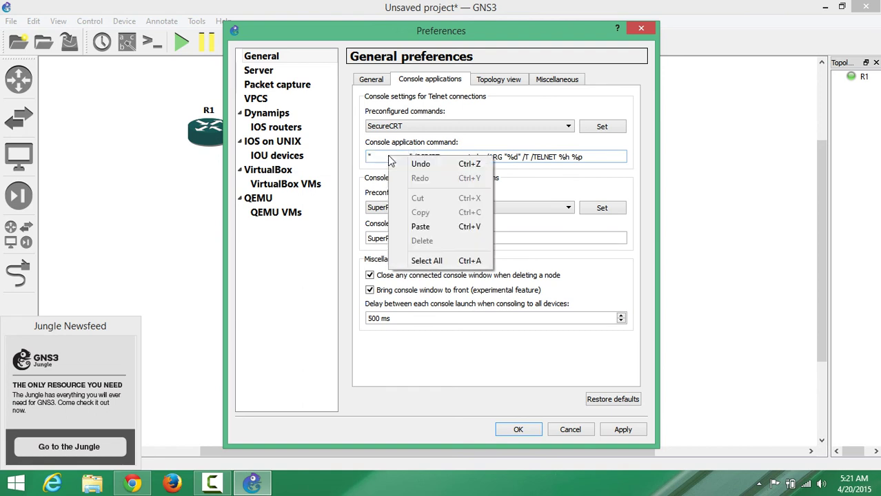
{"action": "left_click", "coordinate": [422, 228]}
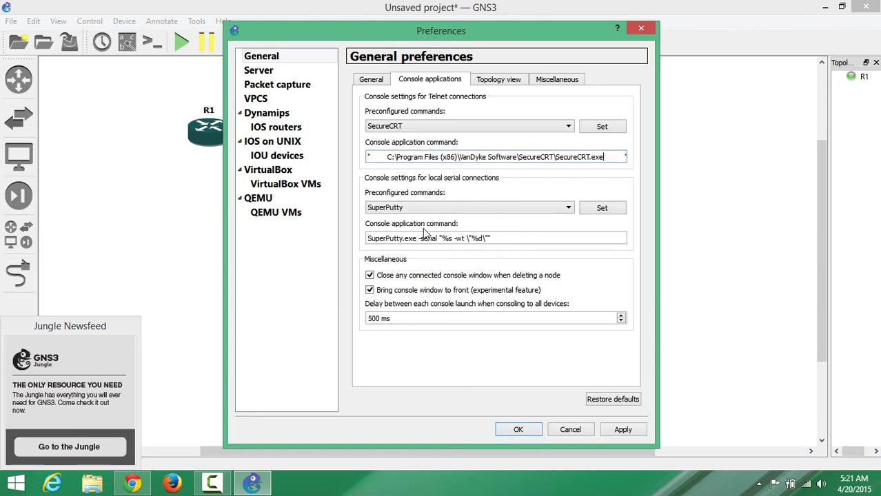
Remove stray spaces around the pasted path and apply the command.
{"action": "left_click", "coordinate": [388, 157]}
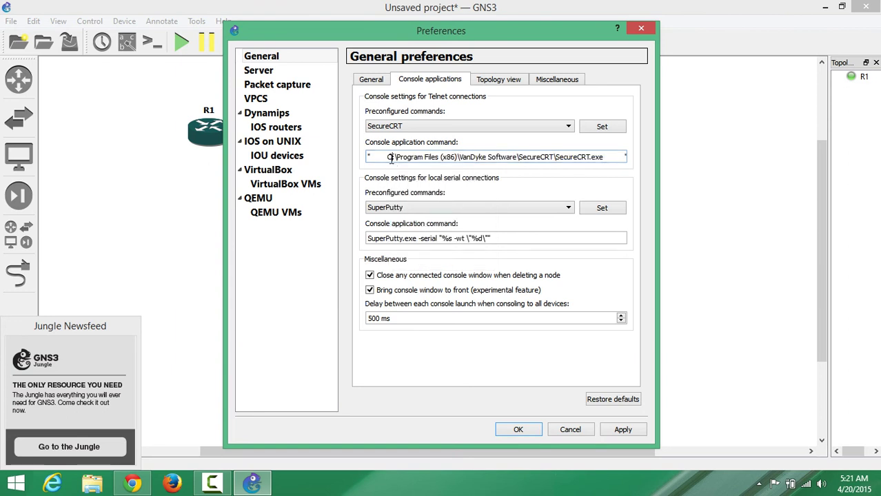
{"action": "left_click", "coordinate": [607, 157]}
{"action": "left_click", "coordinate": [386, 157]}
{"action": "key", "text": "BackSpace"}
{"action": "key", "text": "BackSpace"}
{"action": "key", "text": "BackSpace"}
{"action": "key", "text": "BackSpace"}
{"action": "key", "text": "BackSpace"}
{"action": "key", "text": "BackSpace"}
{"action": "key", "text": "BackSpace"}
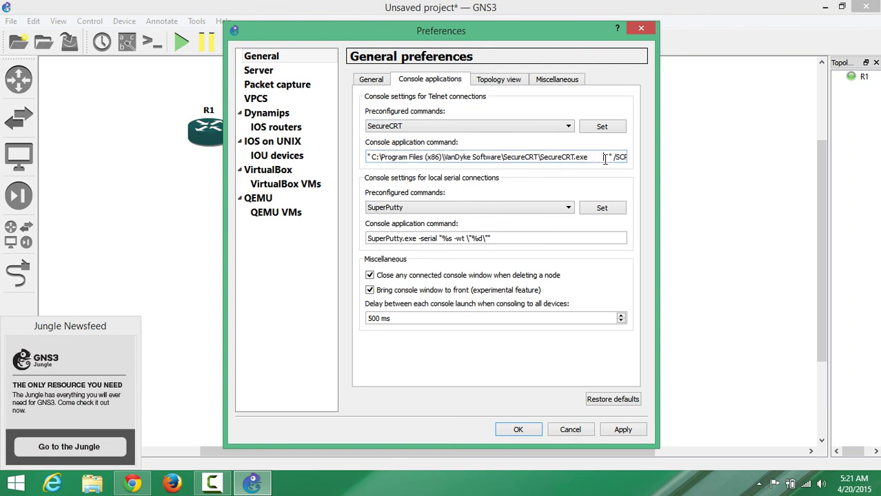
{"action": "key", "text": "BackSpace"}
{"action": "key", "text": "BackSpace"}
{"action": "key", "text": "BackSpace"}
{"action": "key", "text": "BackSpace"}
{"action": "key", "text": "BackSpace"}
{"action": "key", "text": "BackSpace"}
{"action": "key", "text": "BackSpace"}
{"action": "key", "text": "BackSpace"}
{"action": "key", "text": "BackSpace"}
{"action": "left_click", "coordinate": [372, 157]}
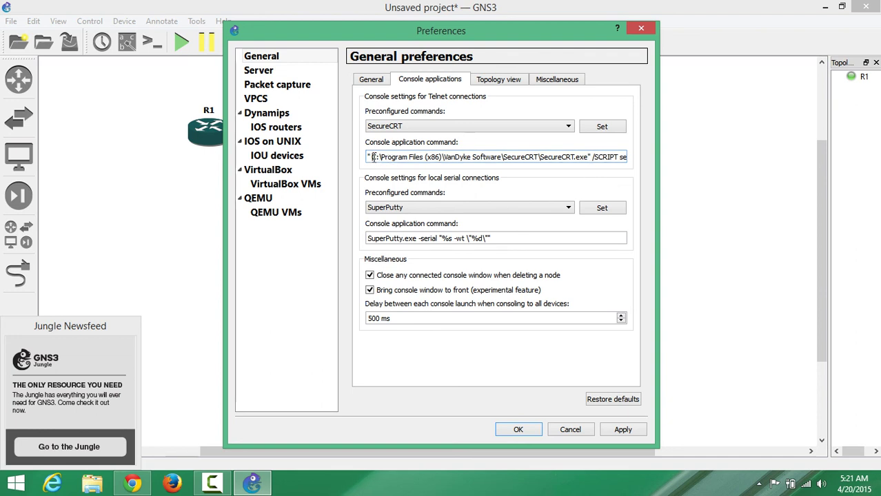
{"action": "key", "text": "BackSpace"}
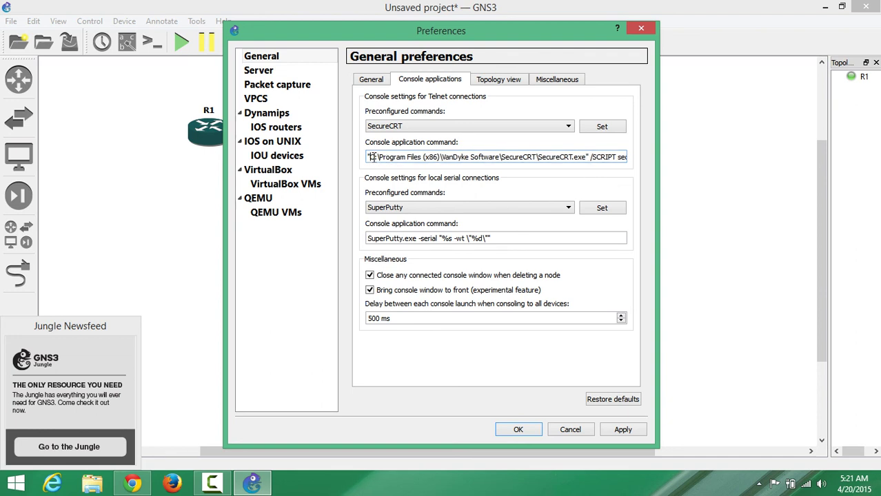
{"action": "left_click", "coordinate": [620, 429]}
Save the preferences, open R1's console in SecureCRT and enter END to leave configuration mode.
{"action": "left_click", "coordinate": [520, 429]}
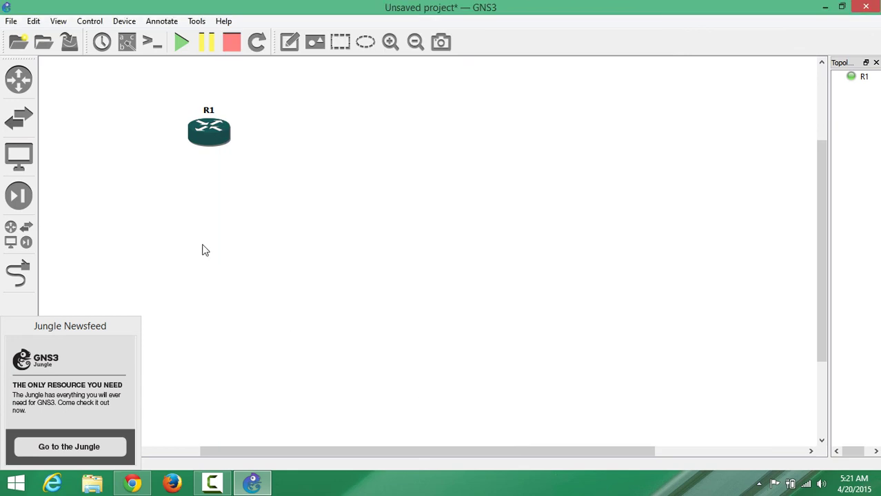
{"action": "right_click", "coordinate": [209, 144]}
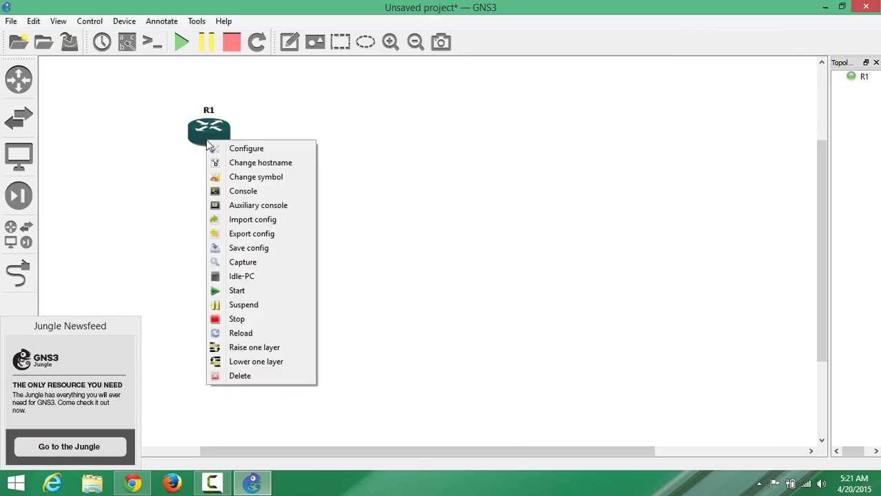
{"action": "left_click", "coordinate": [230, 193]}
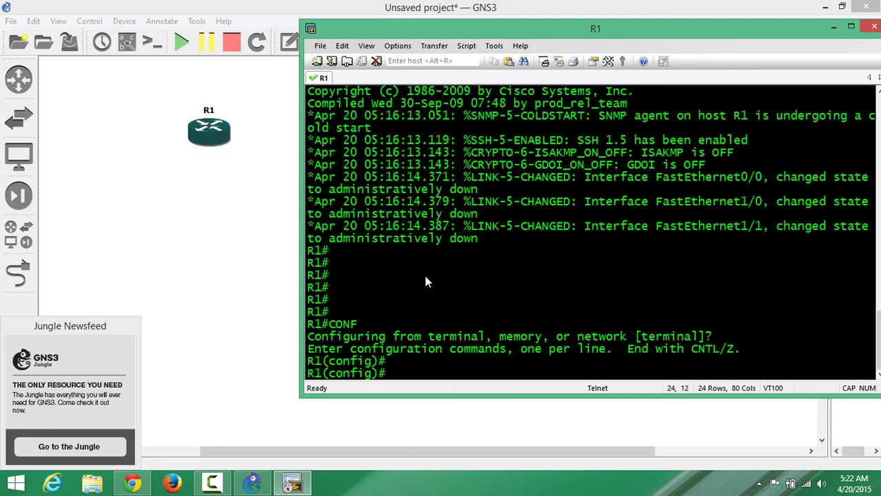
{"action": "key", "text": "Return"}
{"action": "key", "text": "Return"}
{"action": "key", "text": "Return"}
{"action": "key", "text": "Return"}
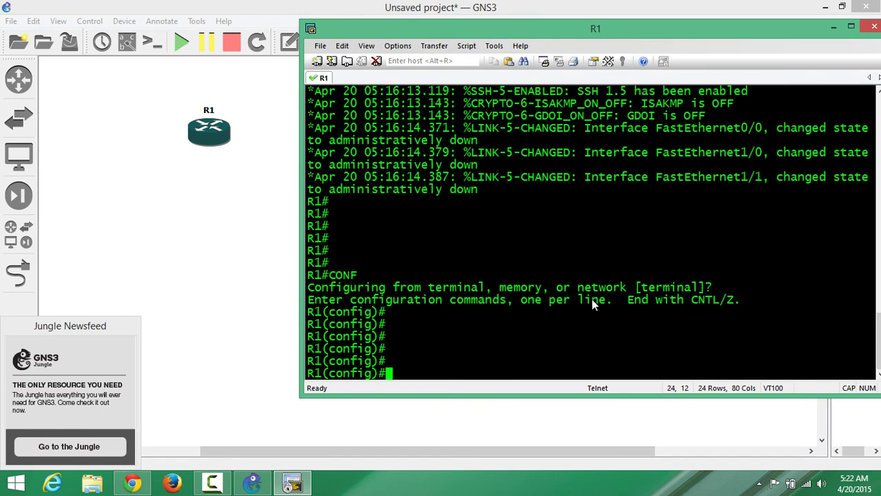
{"action": "type", "text": "END"}
{"action": "key", "text": "Return"}
{"action": "type", "text": "4"}
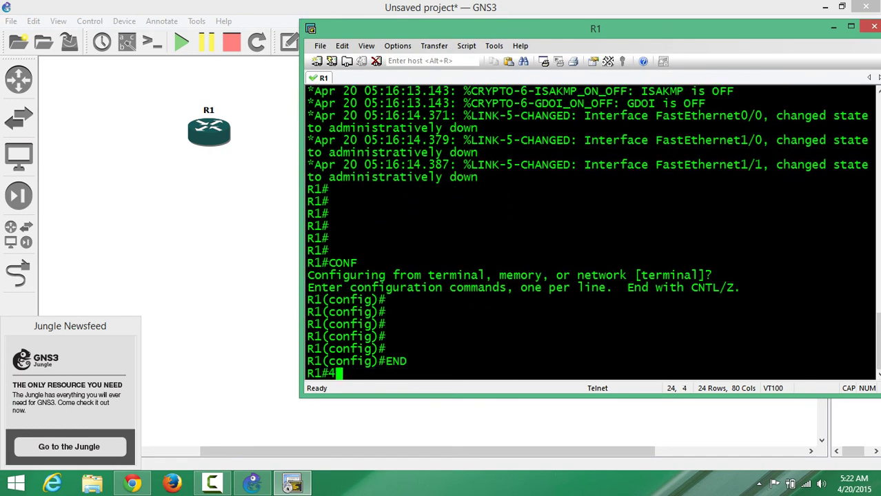
{"action": "key", "text": "BackSpace"}
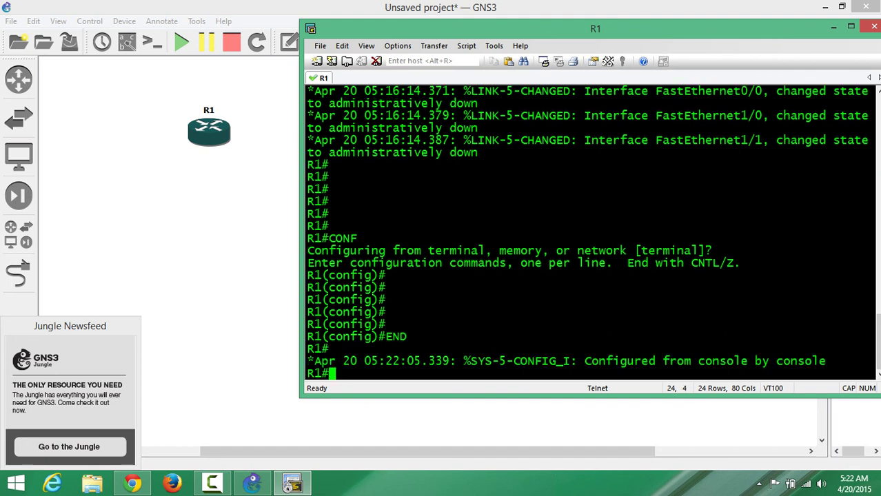
Add a second c3725 router, R2, beside R1 and start it.
{"action": "left_click_drag", "start_coordinate": [83, 113], "coordinate": [452, 153]}
{"action": "left_click", "coordinate": [15, 84]}
{"action": "left_click", "coordinate": [174, 54]}
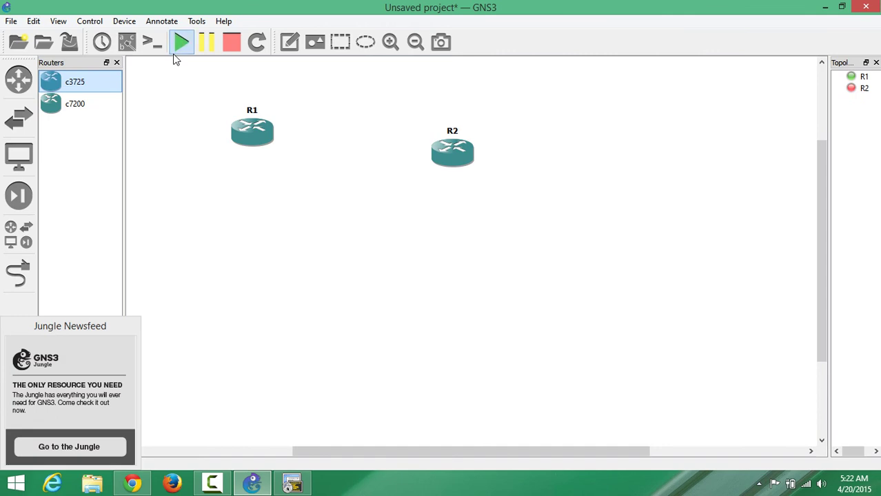
Open R2's console in a new SecureCRT tab beside R1, showing its Cisco 3725 boot messages.
{"action": "right_click", "coordinate": [461, 164]}
{"action": "left_click", "coordinate": [491, 209]}
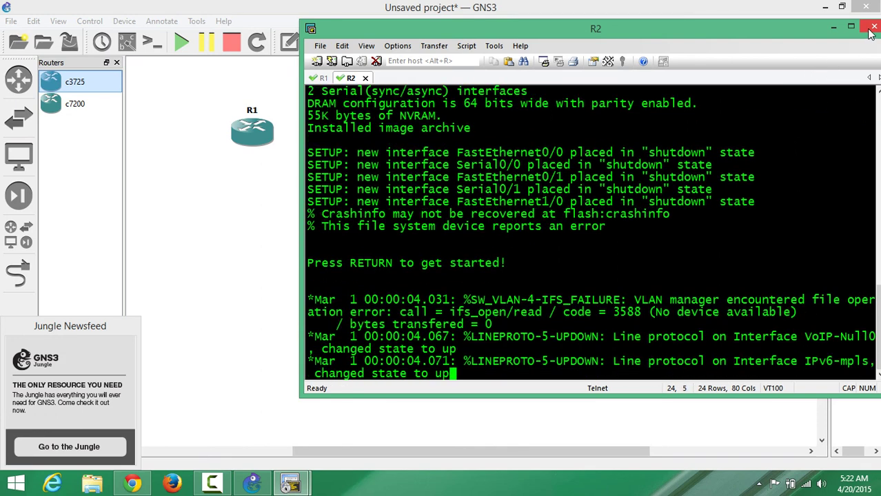
{"action": "left_click", "coordinate": [229, 485]}
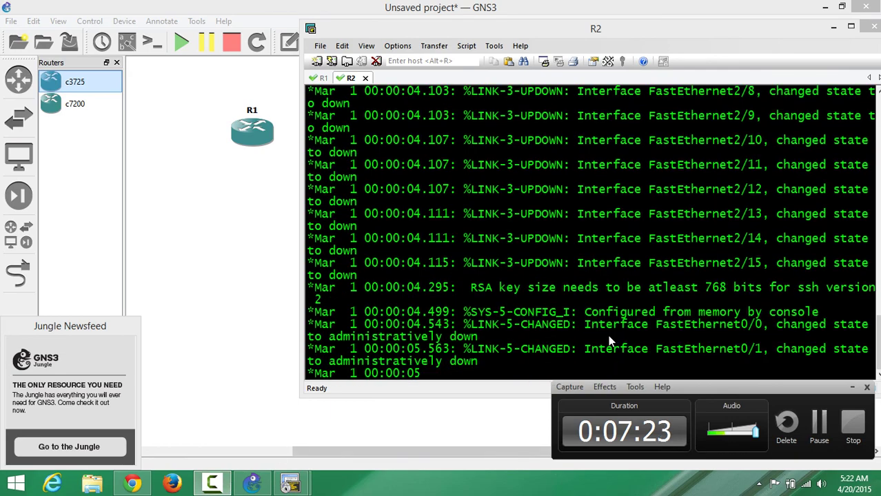